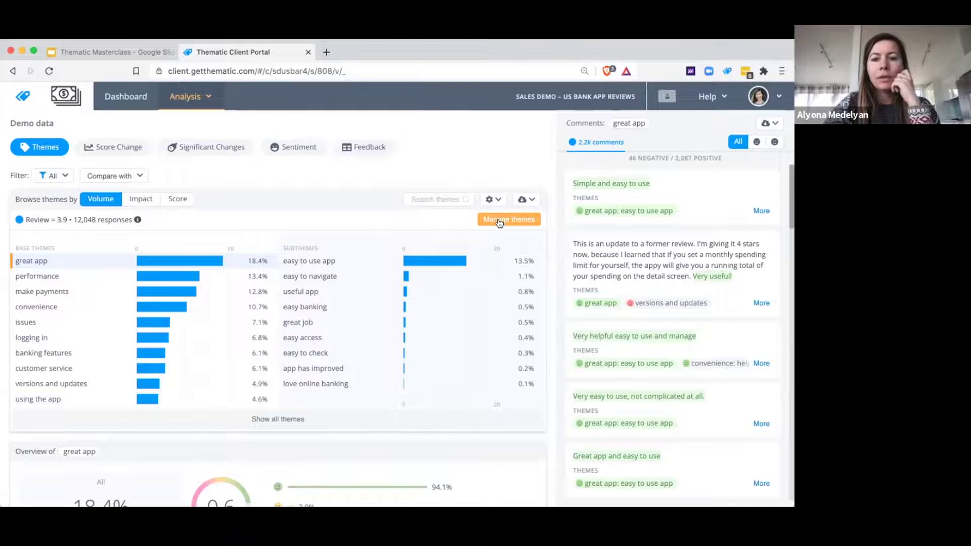
# Show all base themes and view the subthemes and comments for performance and make payments
pyautogui.click(767, 97)
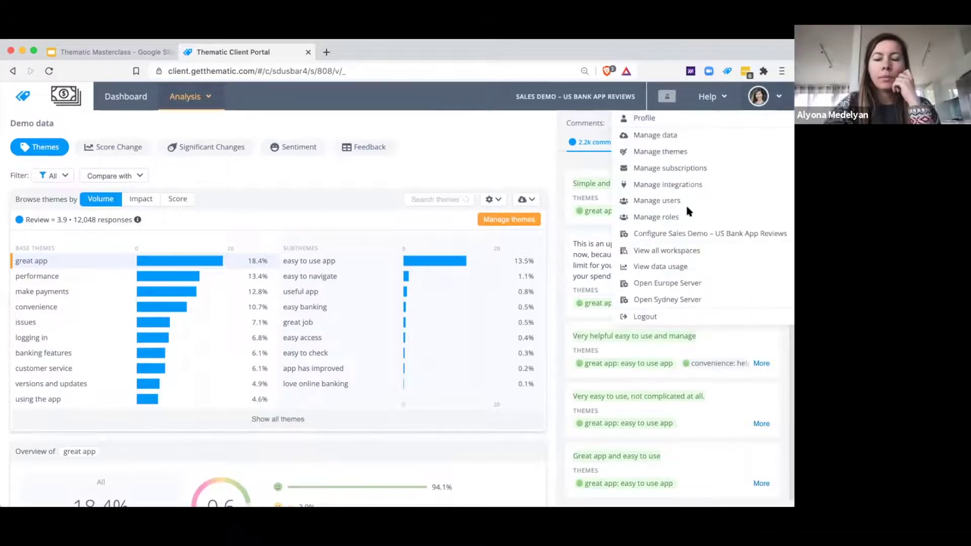
pyautogui.click(526, 306)
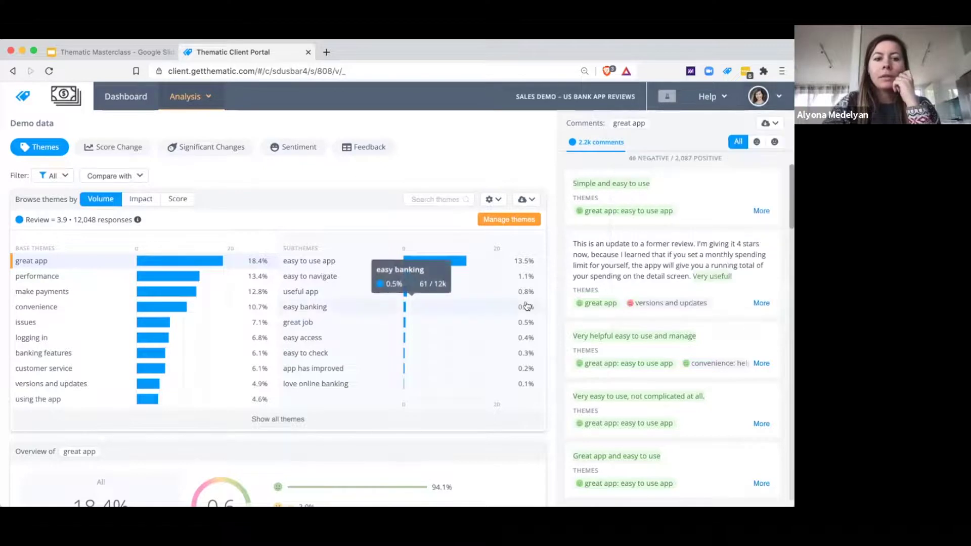
pyautogui.click(174, 424)
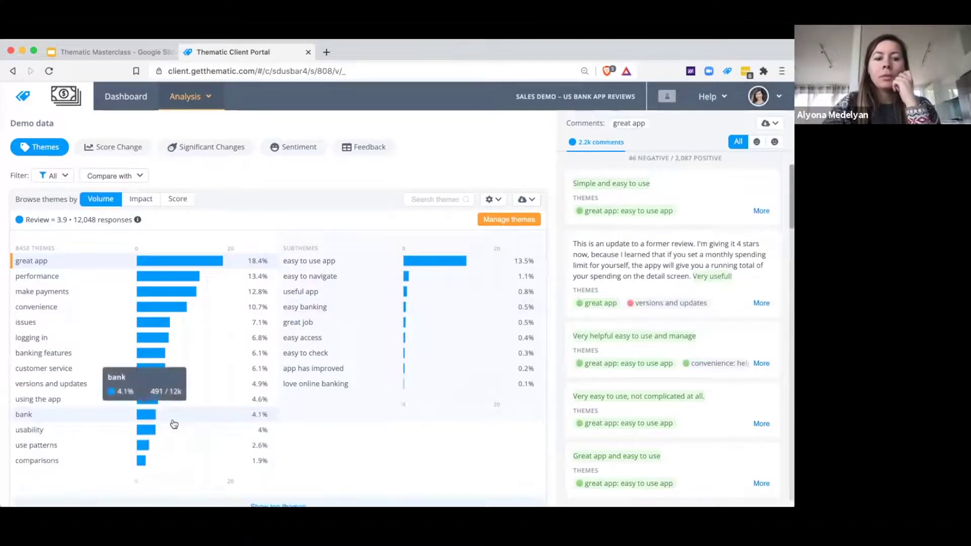
pyautogui.click(188, 275)
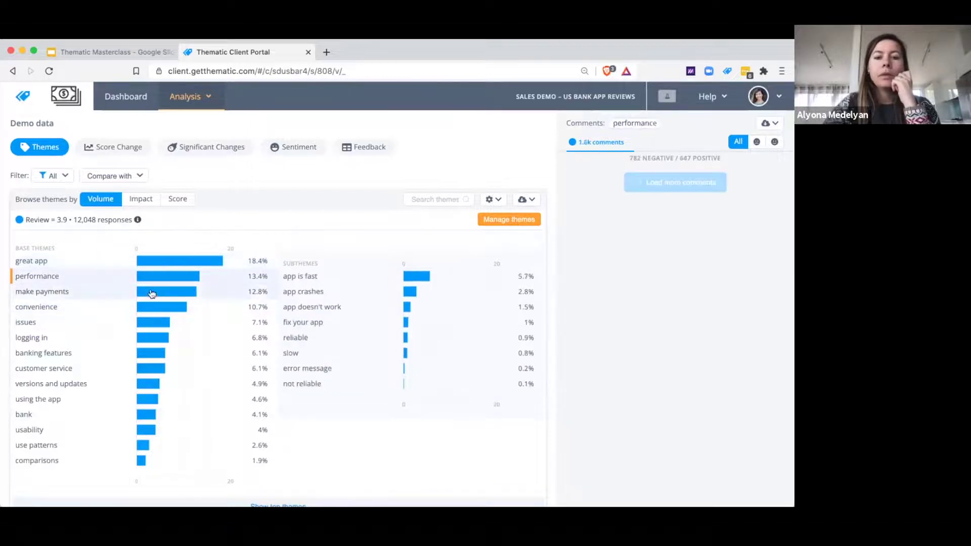
pyautogui.click(149, 293)
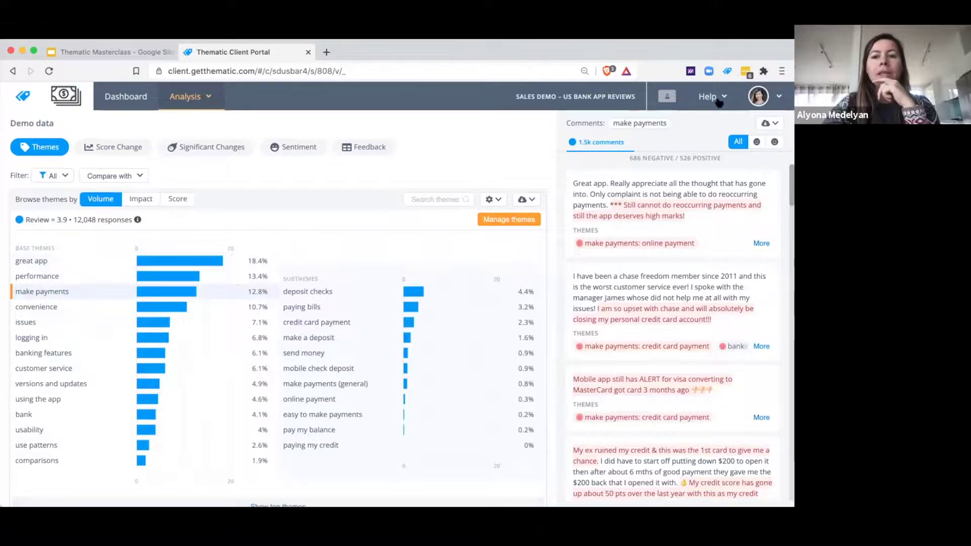
# Open the theme management page in its own browser tab and switch to it
pyautogui.click(779, 97)
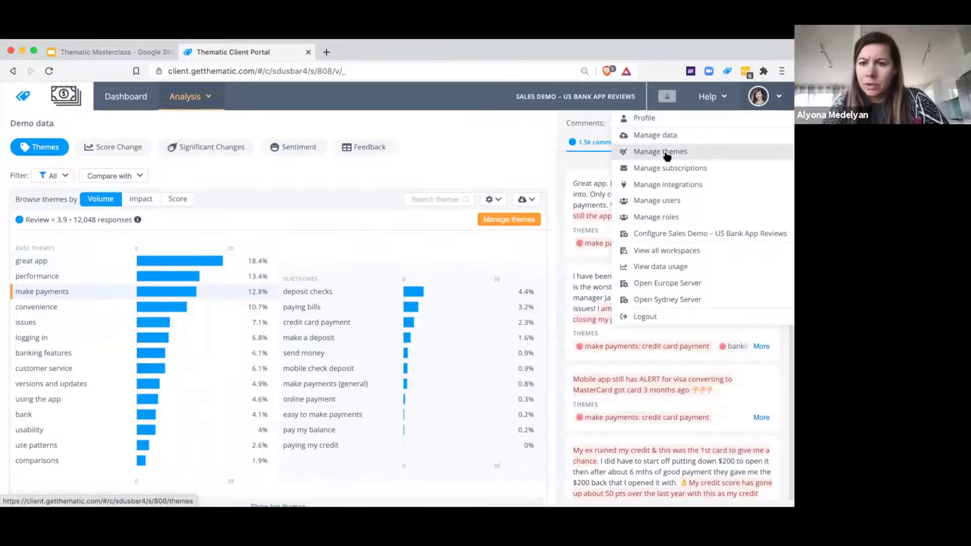
pyautogui.click(668, 152)
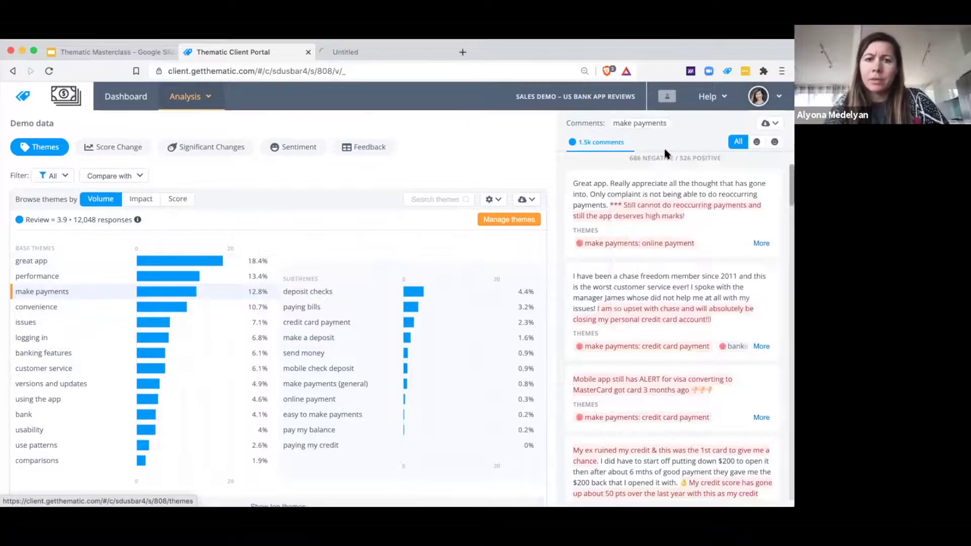
pyautogui.click(412, 50)
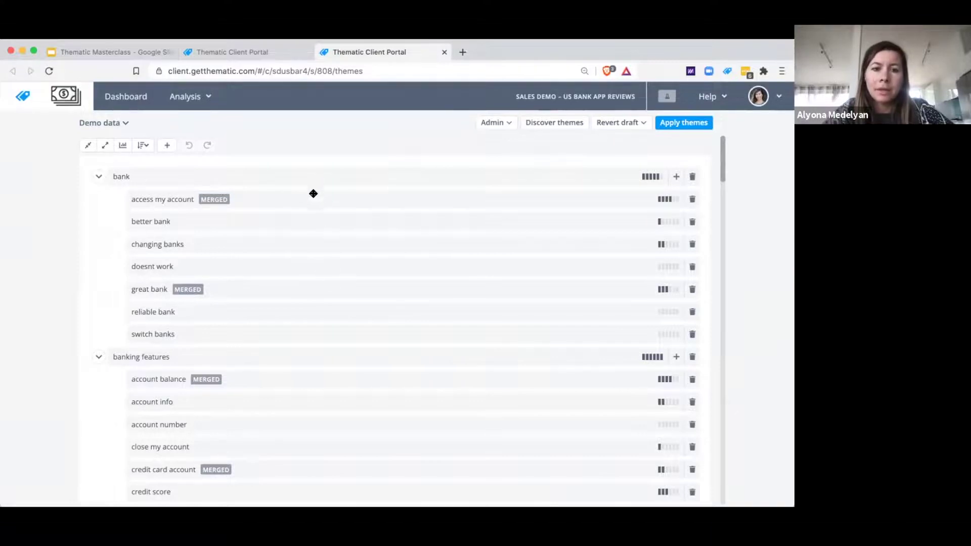
# Collapse the theme tree to its base themes, expand all of it again and look through the full hierarchy
pyautogui.click(87, 146)
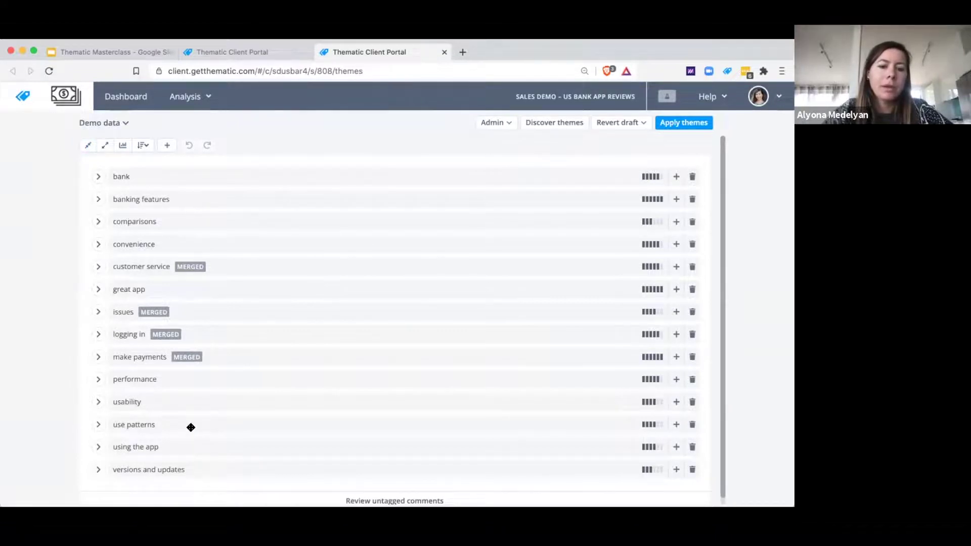
pyautogui.click(104, 146)
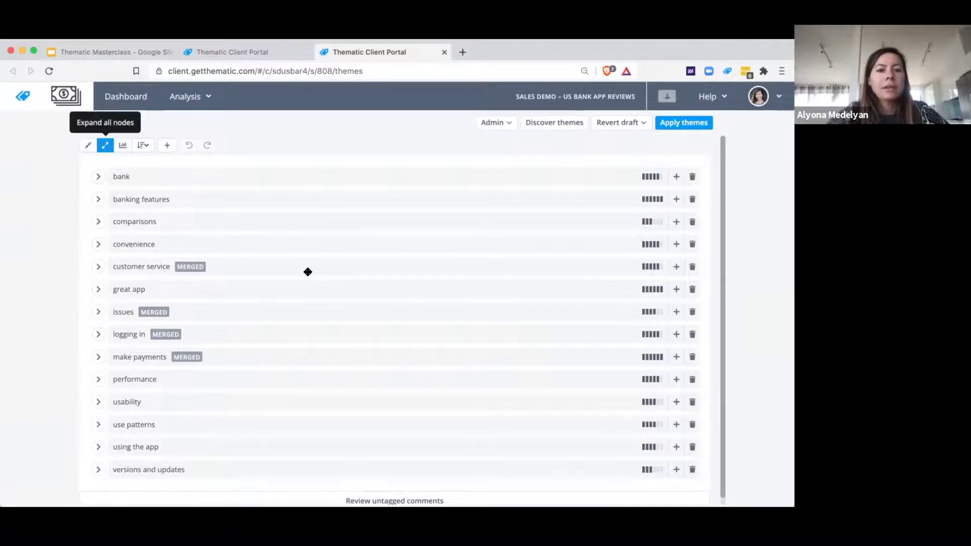
pyautogui.scroll(-15, 308, 274)
pyautogui.scroll(-5, 309, 272)
pyautogui.scroll(20, 308, 272)
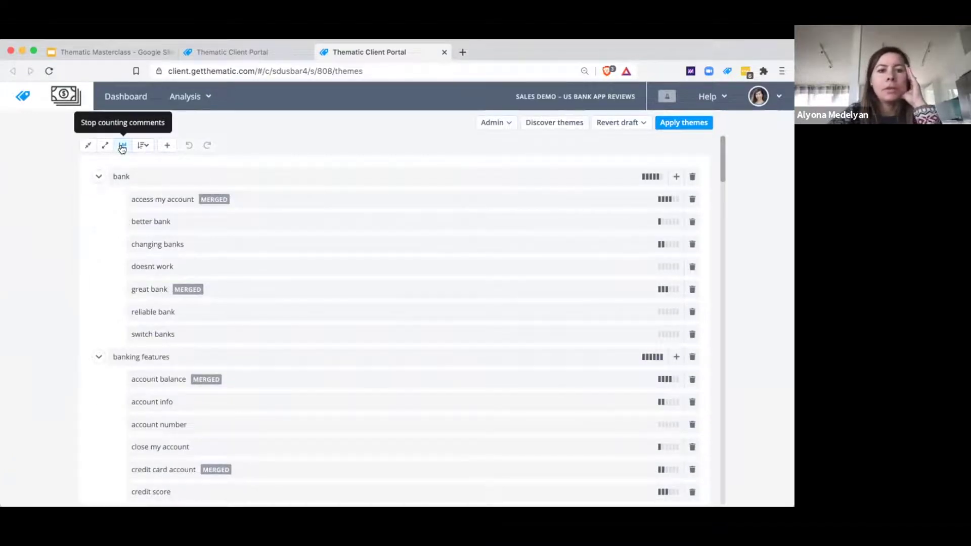
pyautogui.moveTo(658, 177)
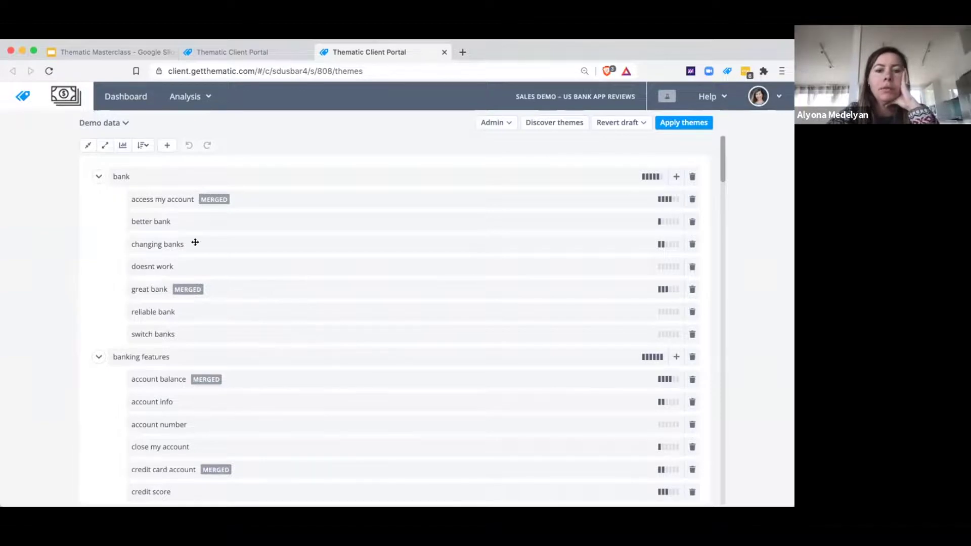
# Inspect the example comments of changing banks and switch banks, and the mapped phrases of switch banks
pyautogui.click(230, 241)
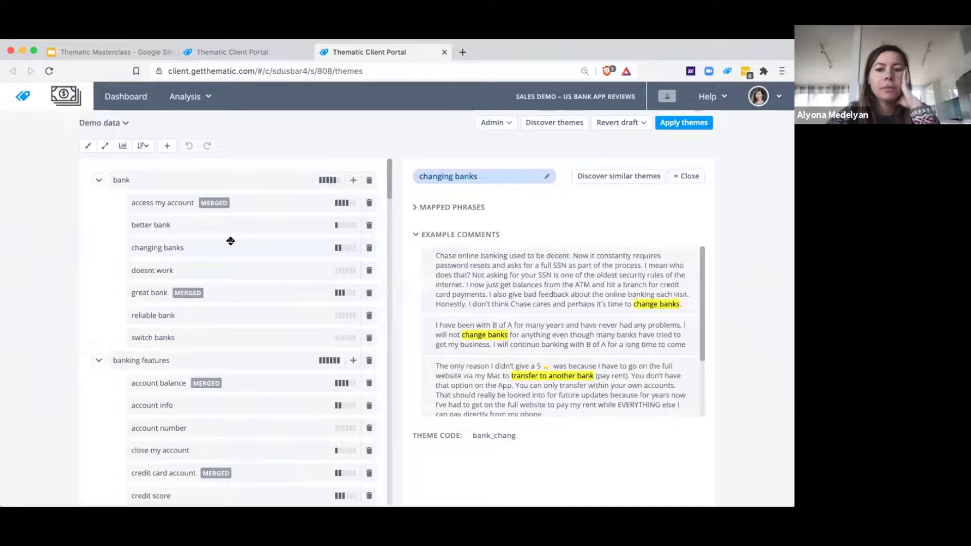
pyautogui.click(220, 341)
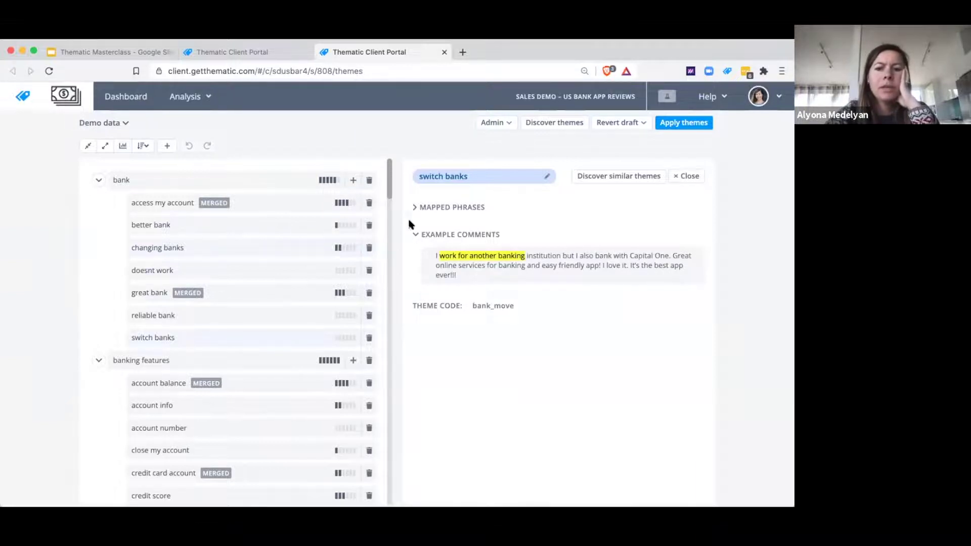
pyautogui.click(418, 207)
pyautogui.scroll(-5, 520, 260)
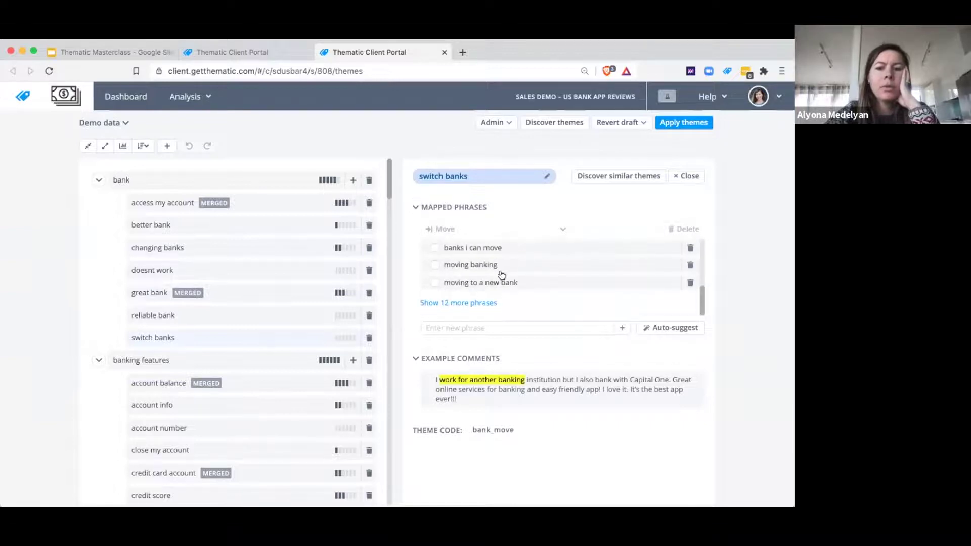
# Merge the switch banks subtheme into changing banks and review its merged themes and mapped phrases
pyautogui.moveTo(216, 336); pyautogui.dragTo(293, 243)
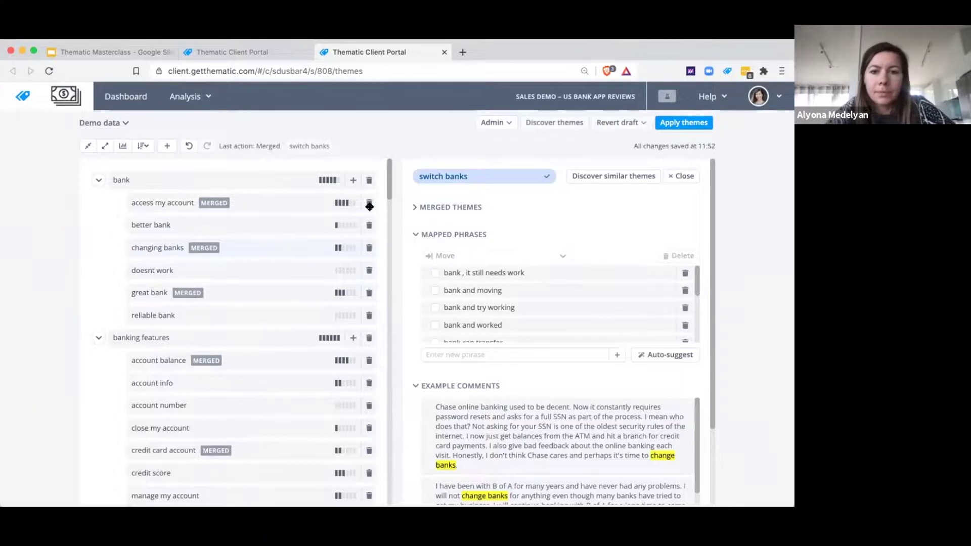
pyautogui.click(415, 208)
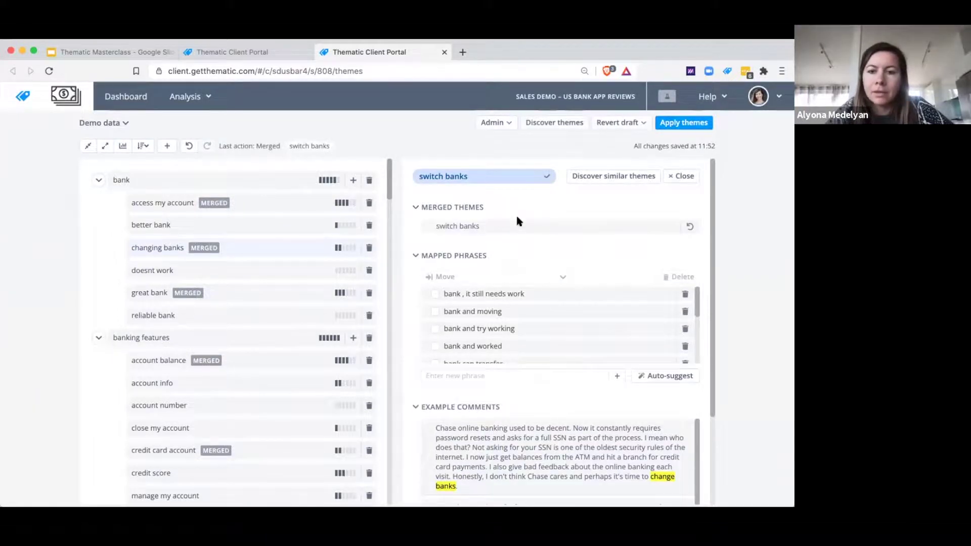
pyautogui.scroll(-5, 538, 317)
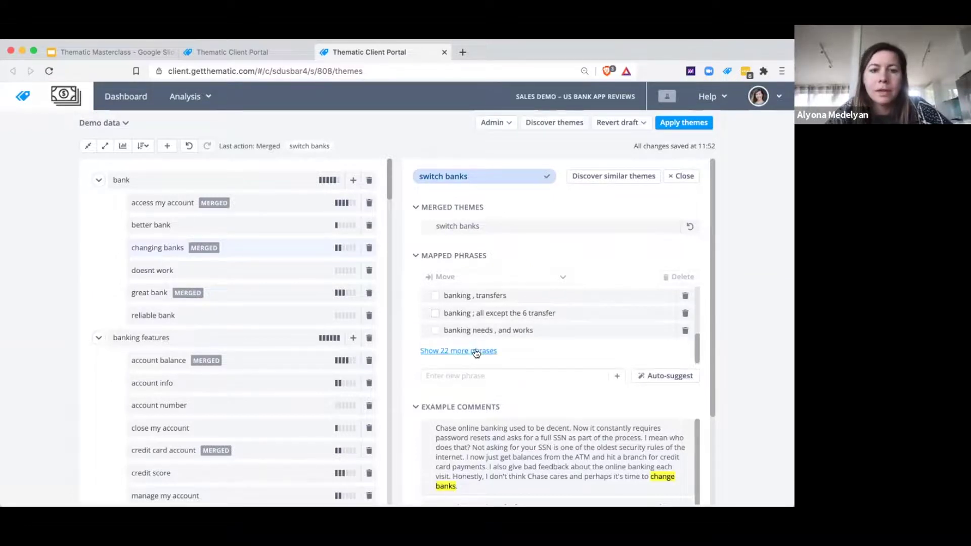
# Add the suggested phrases "didn't work" and "app didn't work" to the doesnt work subtheme, leaving no new theme added
pyautogui.click(230, 270)
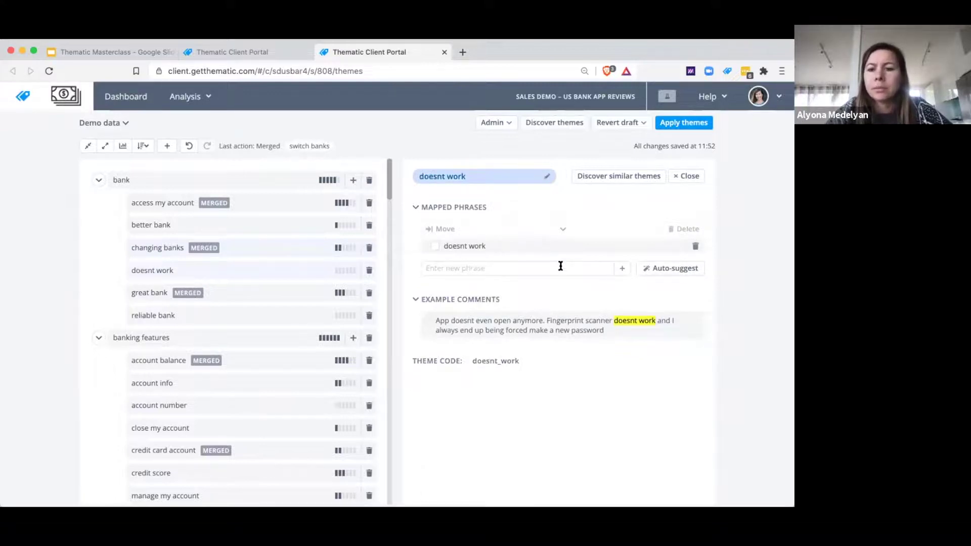
pyautogui.click(673, 270)
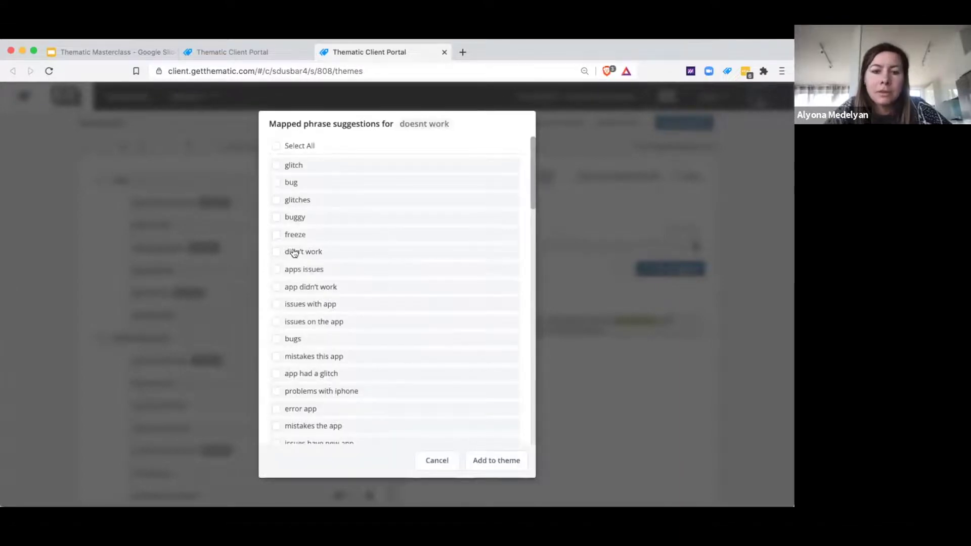
pyautogui.click(275, 252)
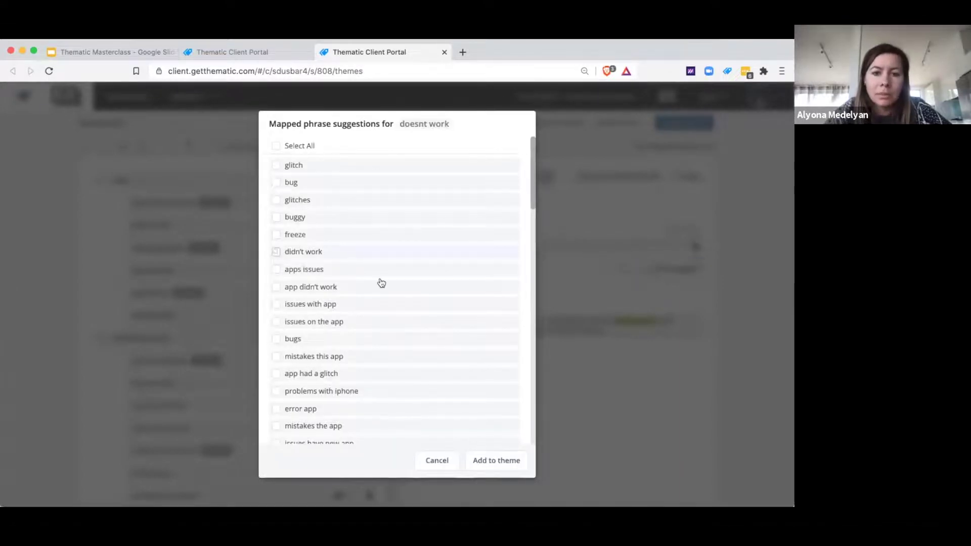
pyautogui.click(276, 287)
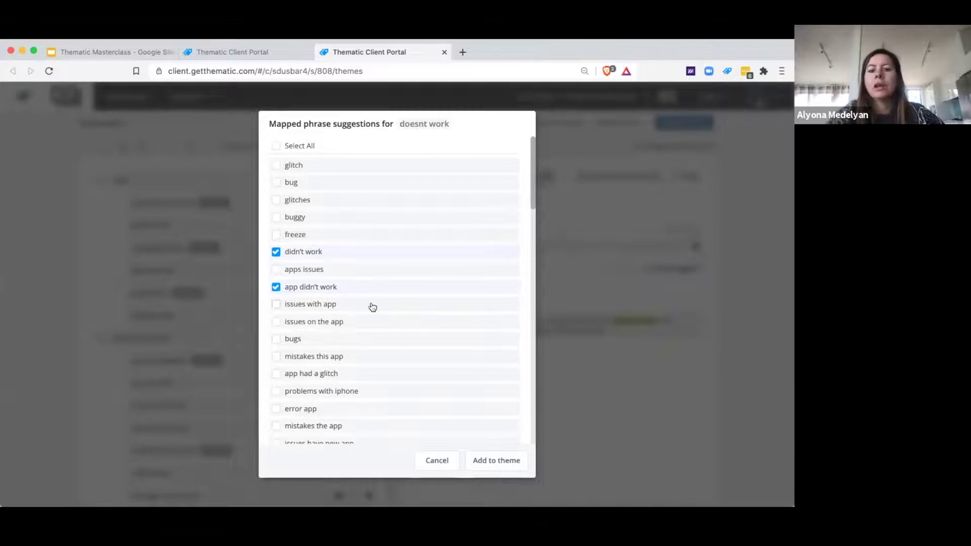
pyautogui.click(507, 460)
pyautogui.click(504, 458)
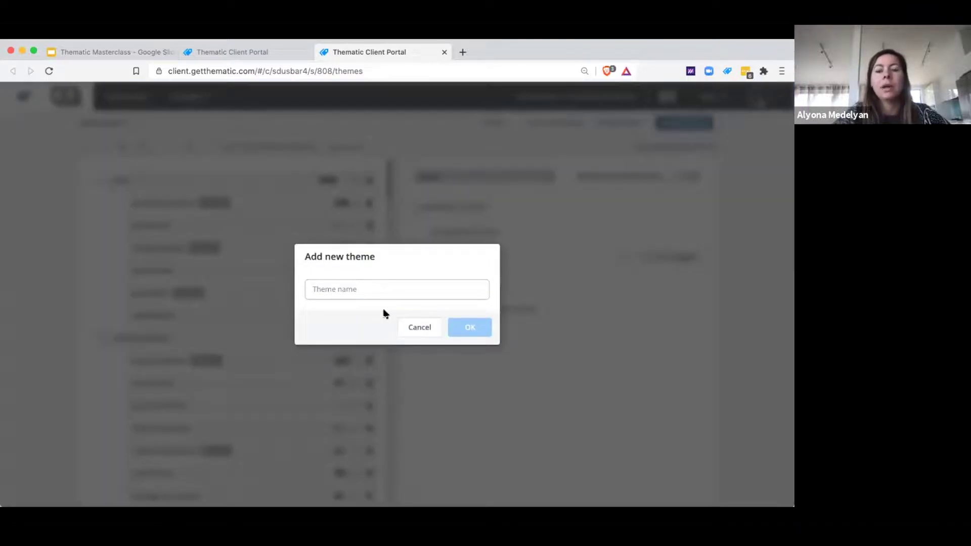
pyautogui.click(423, 329)
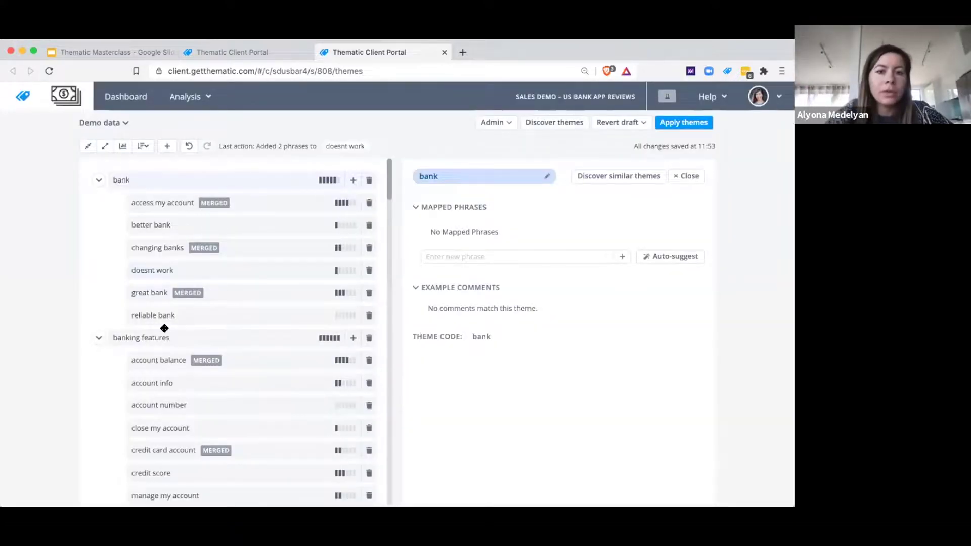
# Collapse the theme tree, place the issues theme directly below bank and expand both themes
pyautogui.click(89, 147)
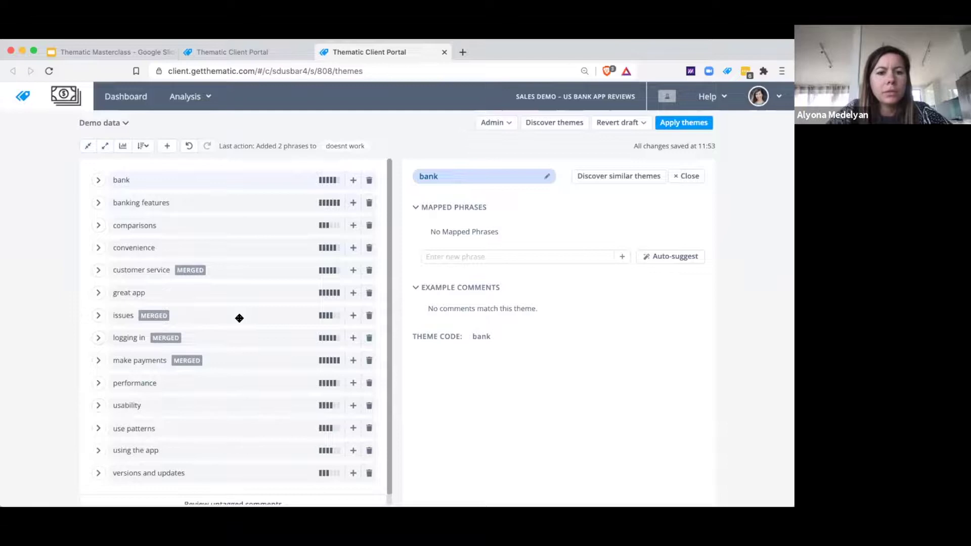
pyautogui.moveTo(124, 315); pyautogui.dragTo(129, 196)
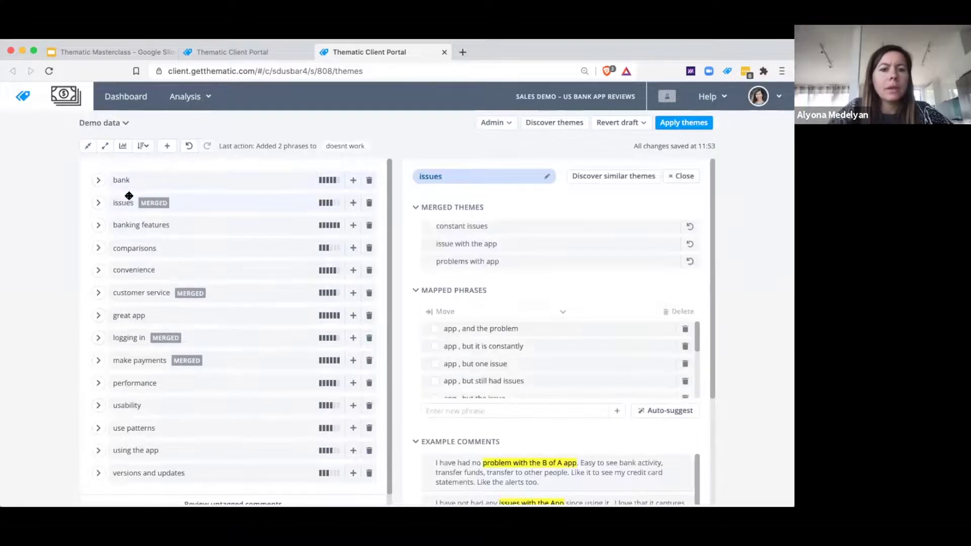
pyautogui.click(98, 205)
pyautogui.click(98, 180)
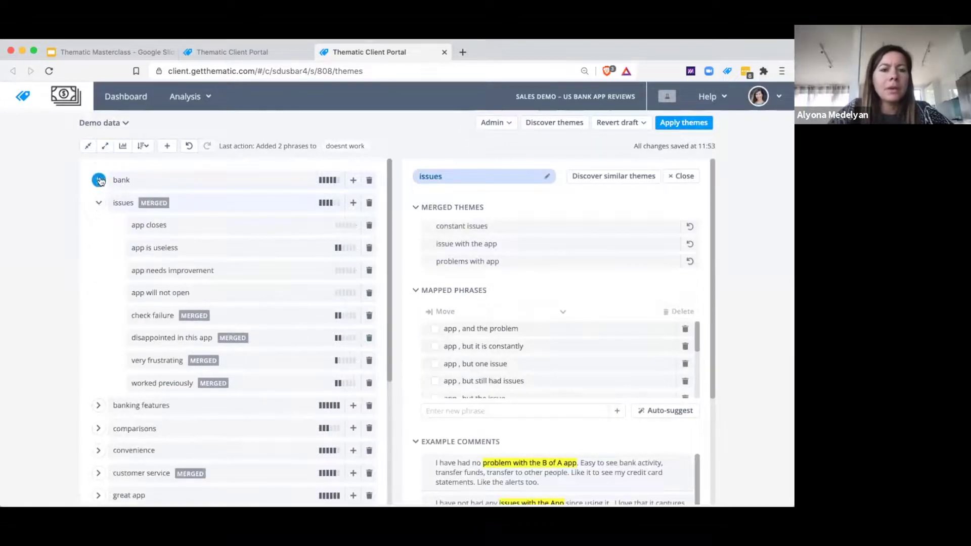
# Move the doesnt work subtheme from bank to the issues theme
pyautogui.scroll(-1, 193, 339)
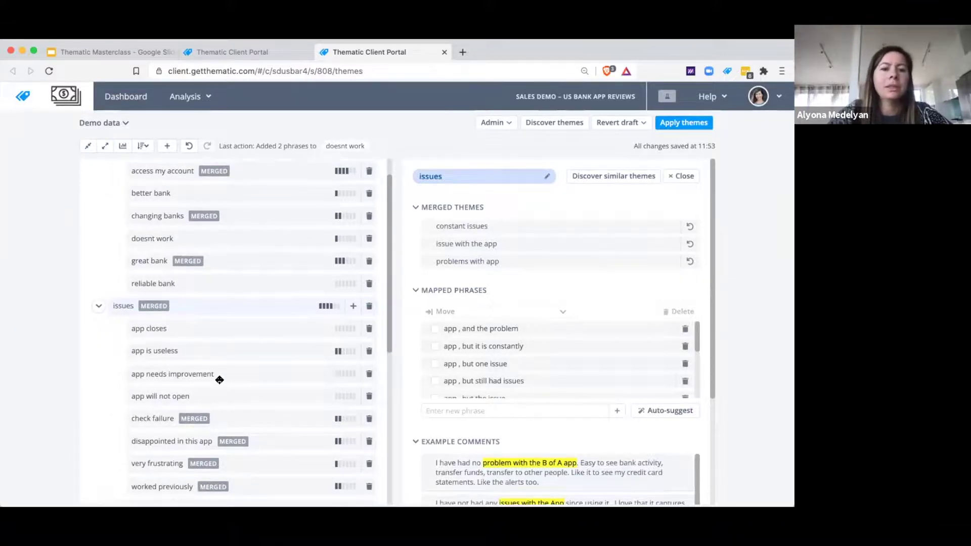
pyautogui.scroll(-1, 220, 380)
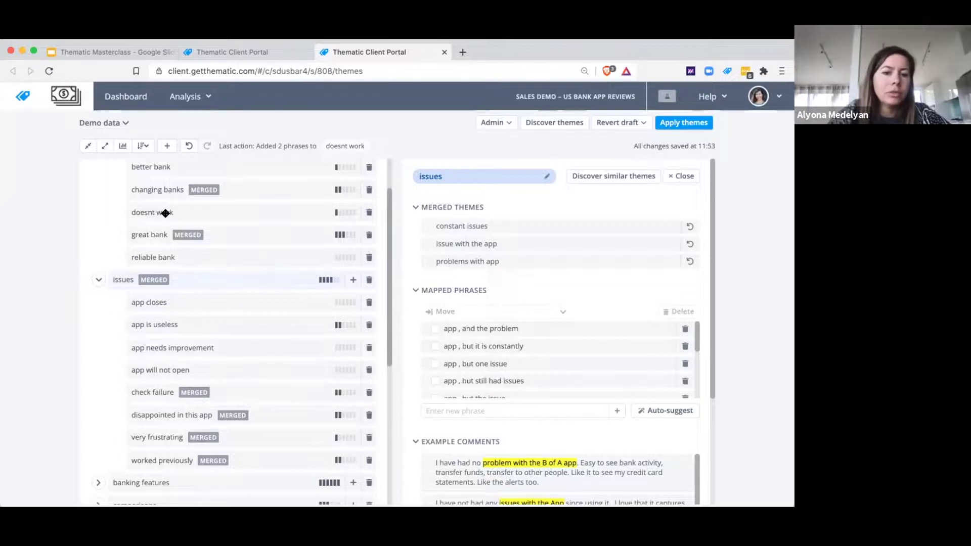
pyautogui.moveTo(166, 212); pyautogui.dragTo(229, 292)
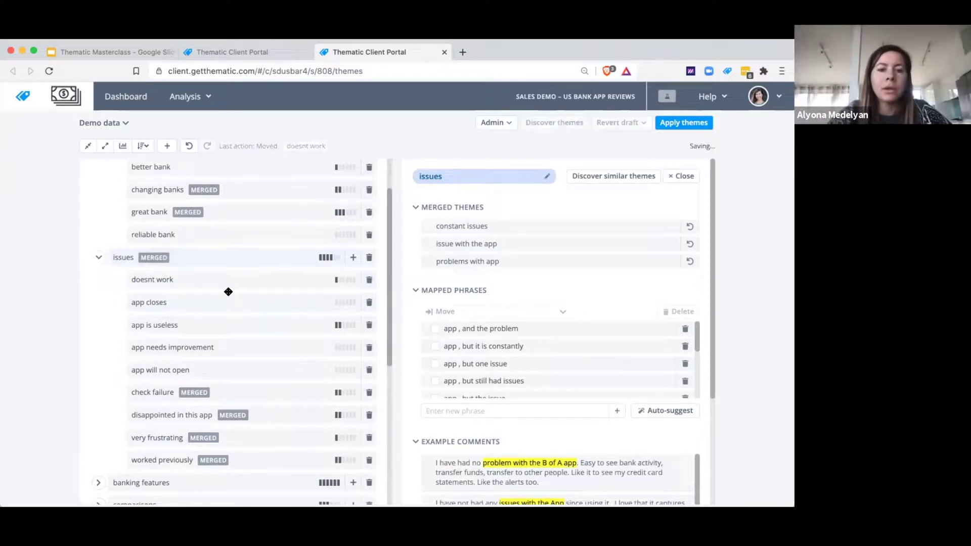
# Rename the doesnt work subtheme under issues to "doesn't work" and acknowledge the logged-out notice
pyautogui.click(256, 280)
pyautogui.click(438, 176)
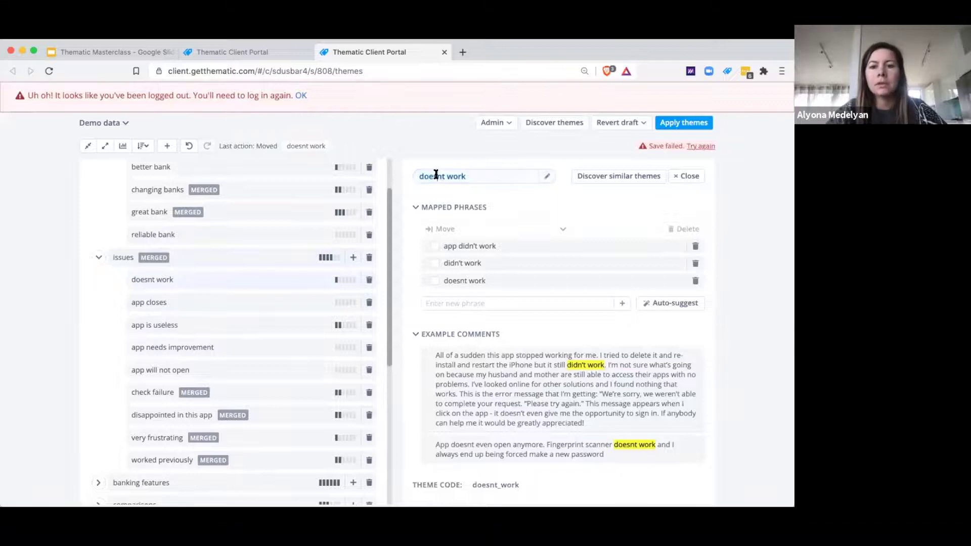
pyautogui.write("'")
pyautogui.click(547, 176)
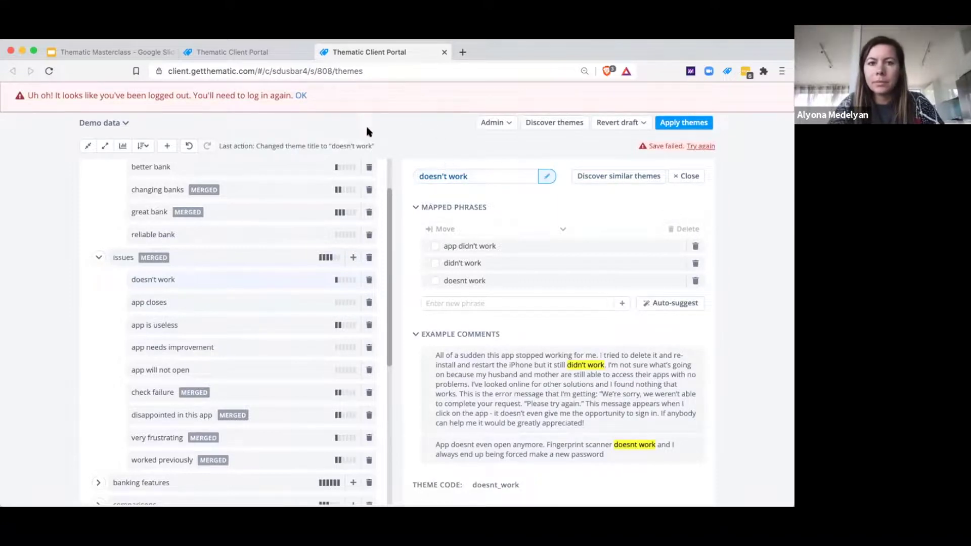
pyautogui.click(301, 95)
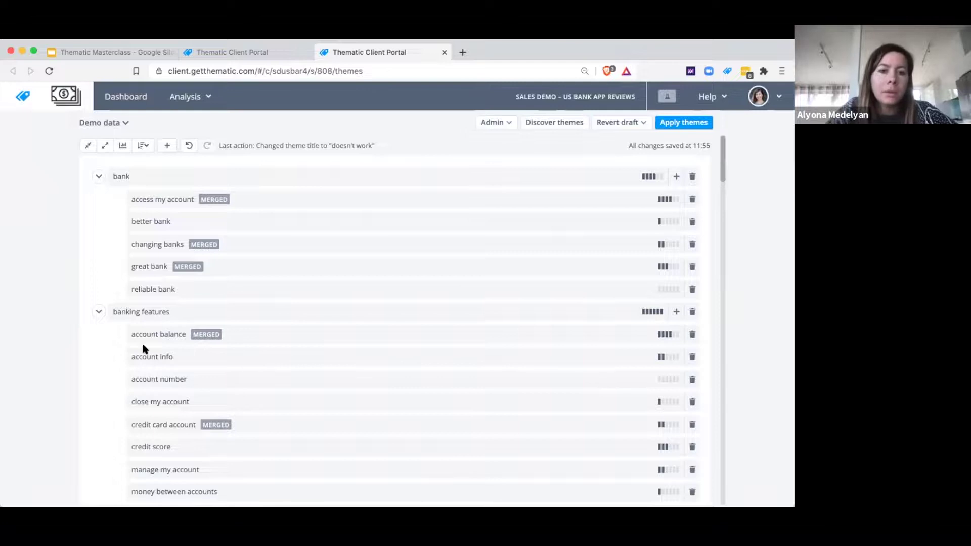
# Open the bank theme's details and collapse the theme tree so that only bank stays expanded
pyautogui.click(158, 176)
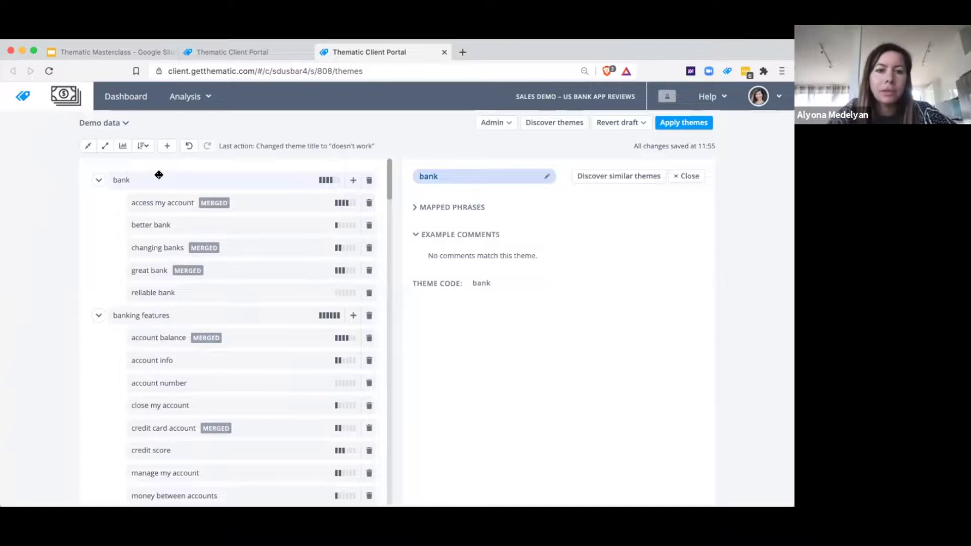
pyautogui.click(99, 315)
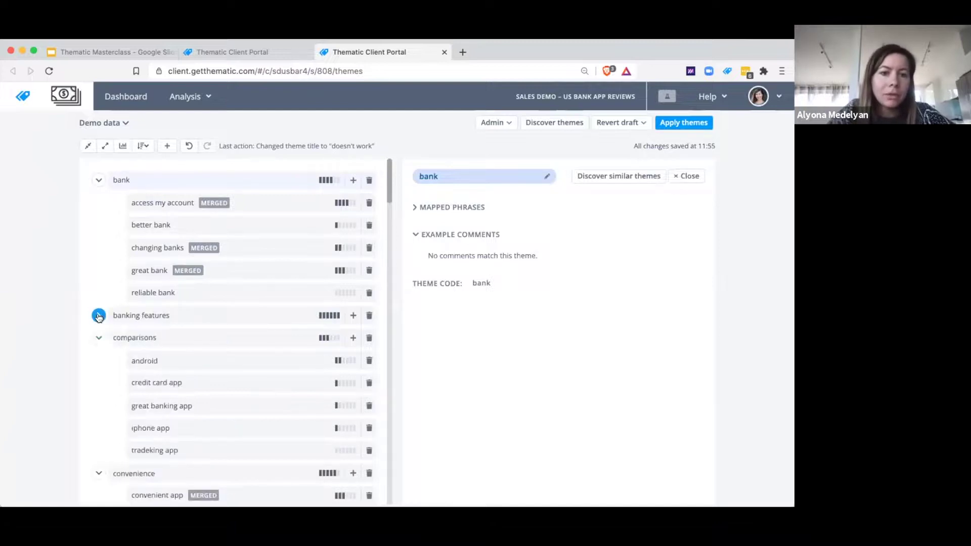
pyautogui.click(99, 338)
pyautogui.click(98, 361)
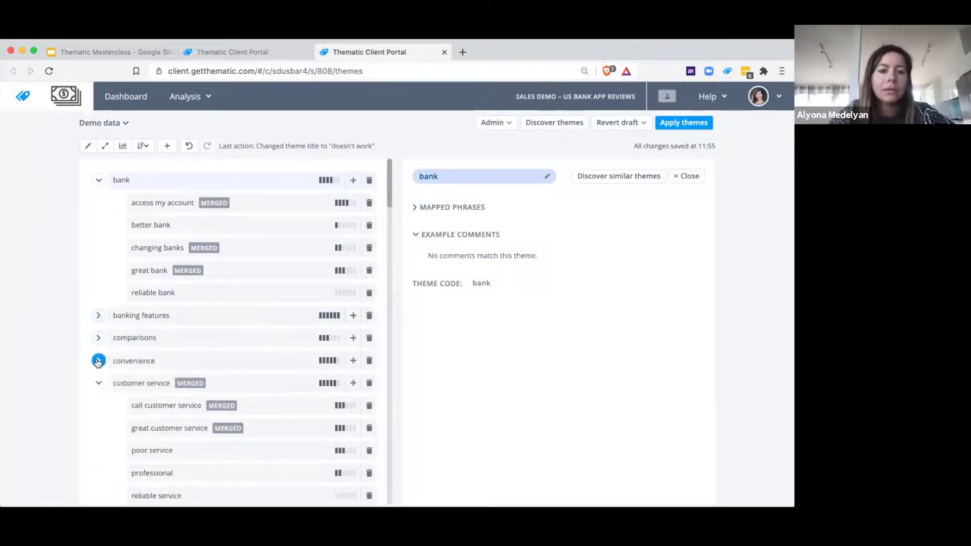
pyautogui.click(90, 146)
pyautogui.click(98, 180)
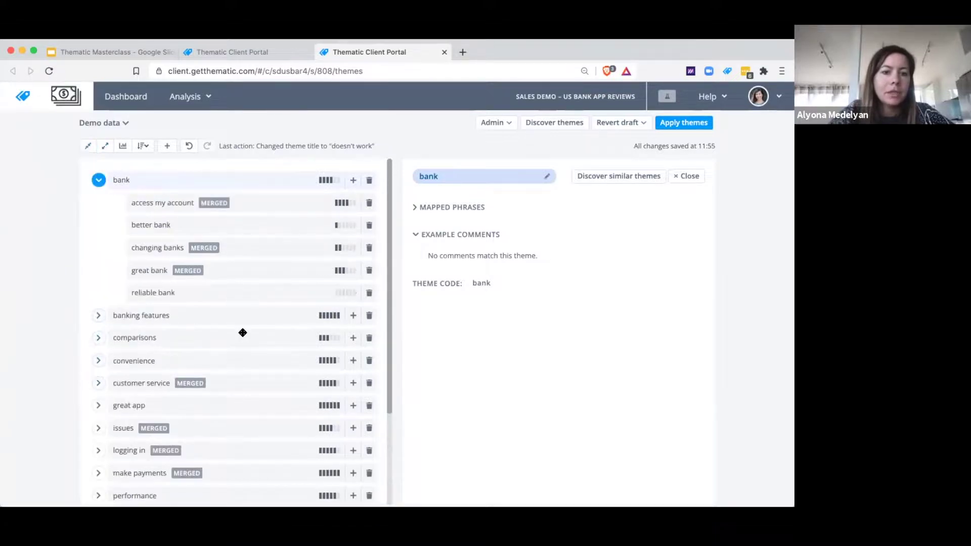
# Move the access my account subtheme out of bank to a top-level theme directly above logging in
pyautogui.scroll(-3, 243, 333)
pyautogui.scroll(3, 243, 333)
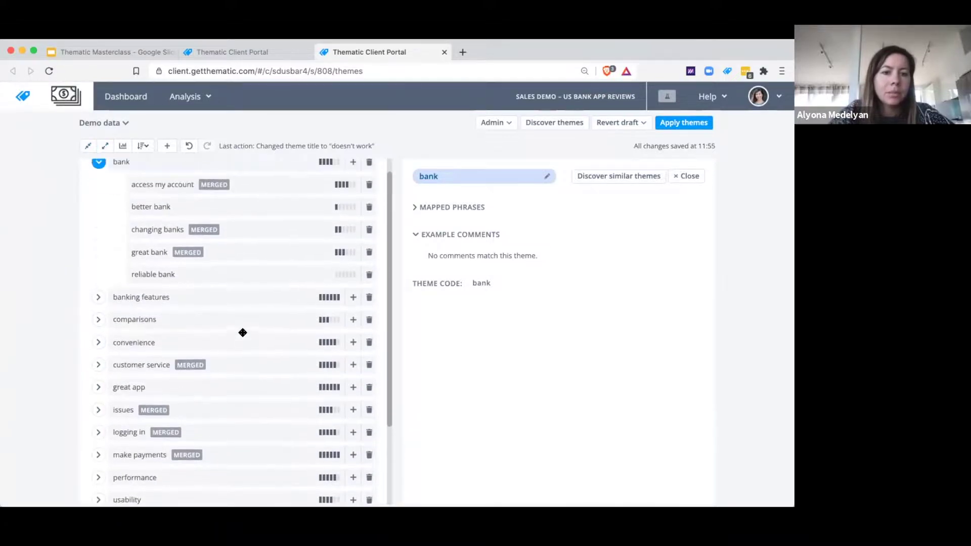
pyautogui.click(98, 432)
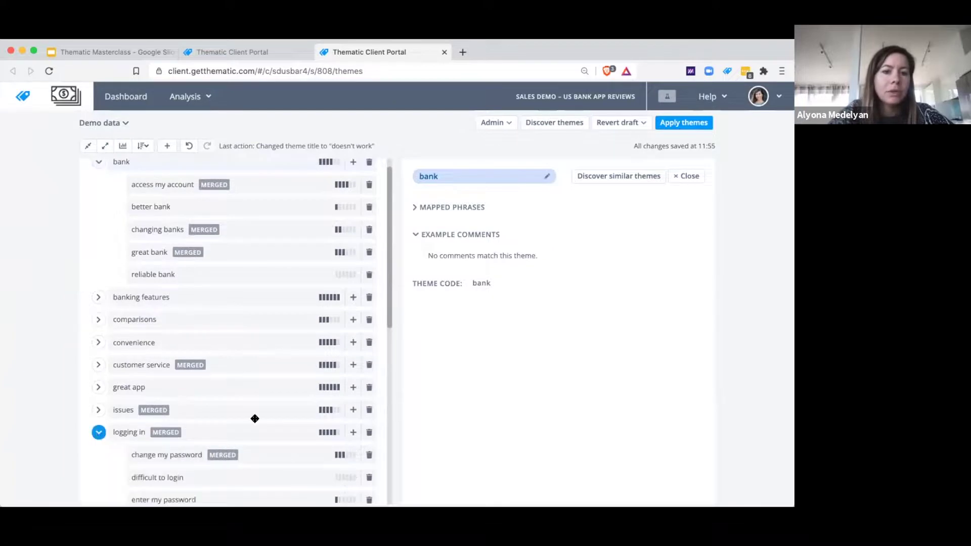
pyautogui.moveTo(162, 184); pyautogui.dragTo(176, 429)
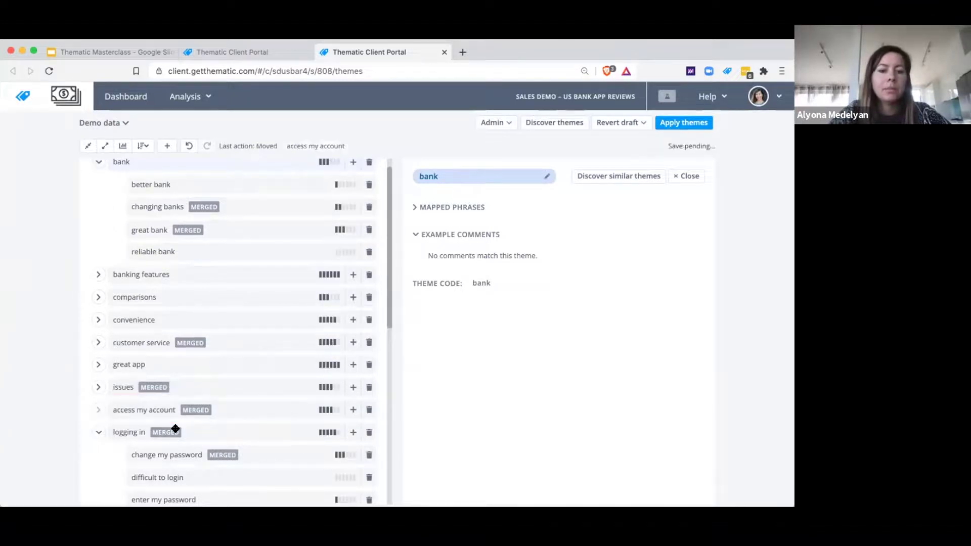
# Move logging in with its subthemes under access my account and expand access my account to review them
pyautogui.scroll(-3, 175, 429)
pyautogui.moveTo(211, 299); pyautogui.dragTo(252, 292)
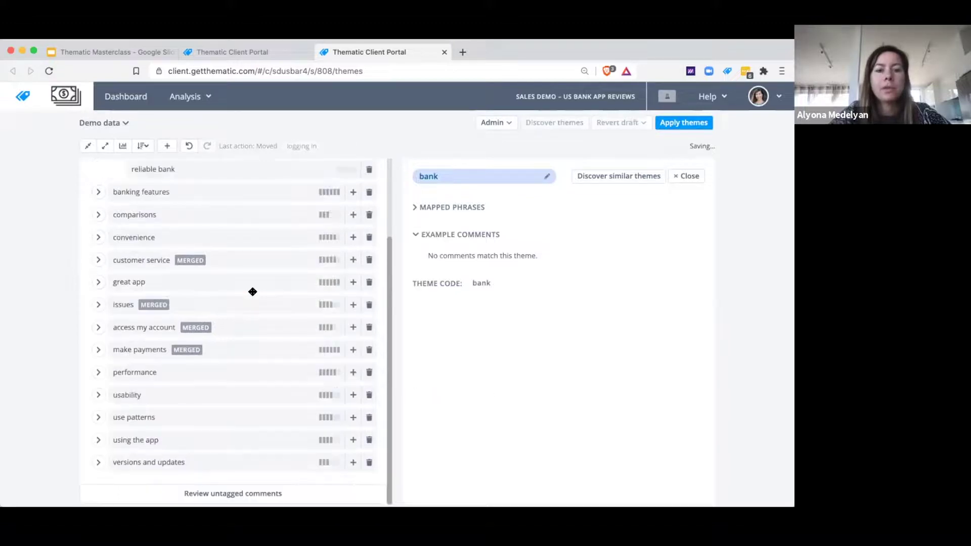
pyautogui.click(100, 328)
pyautogui.scroll(-2, 257, 377)
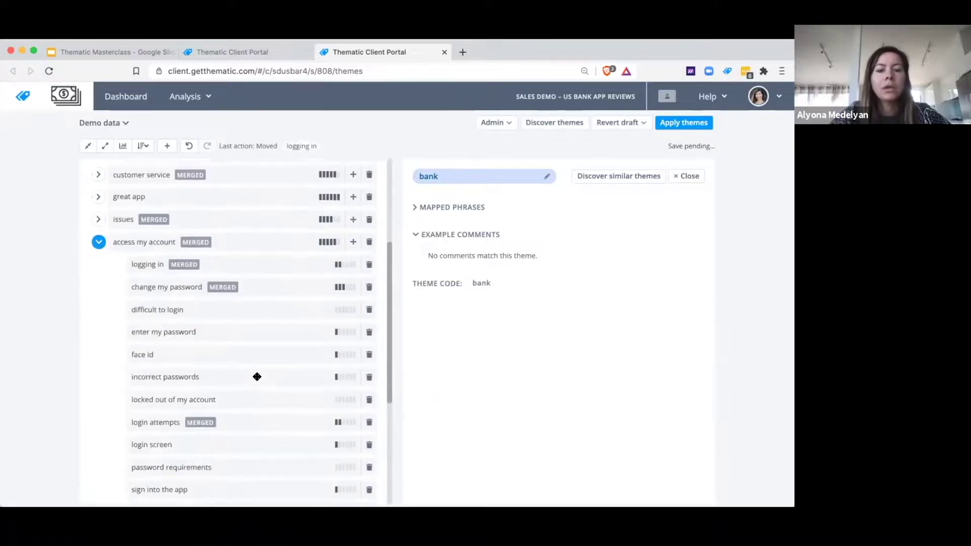
pyautogui.scroll(-2, 223, 343)
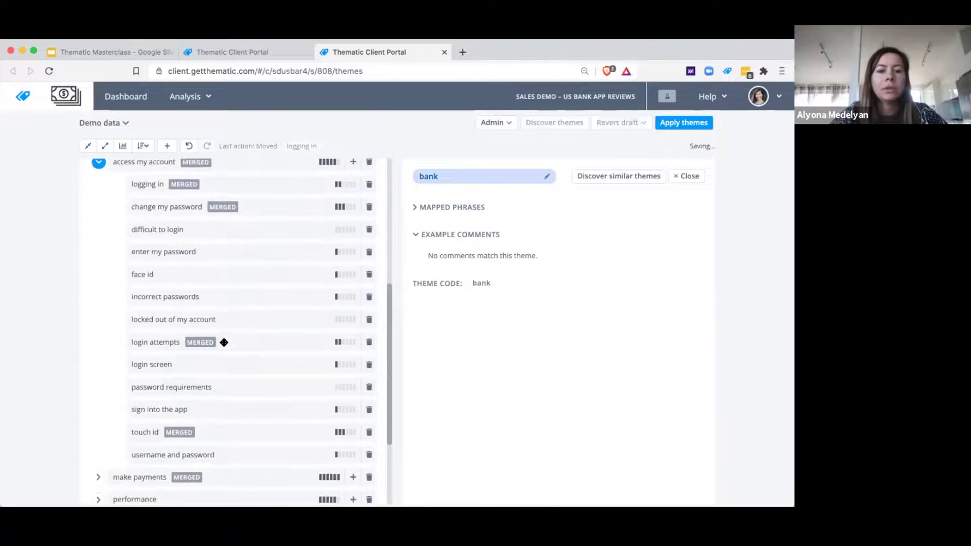
pyautogui.scroll(1, 224, 343)
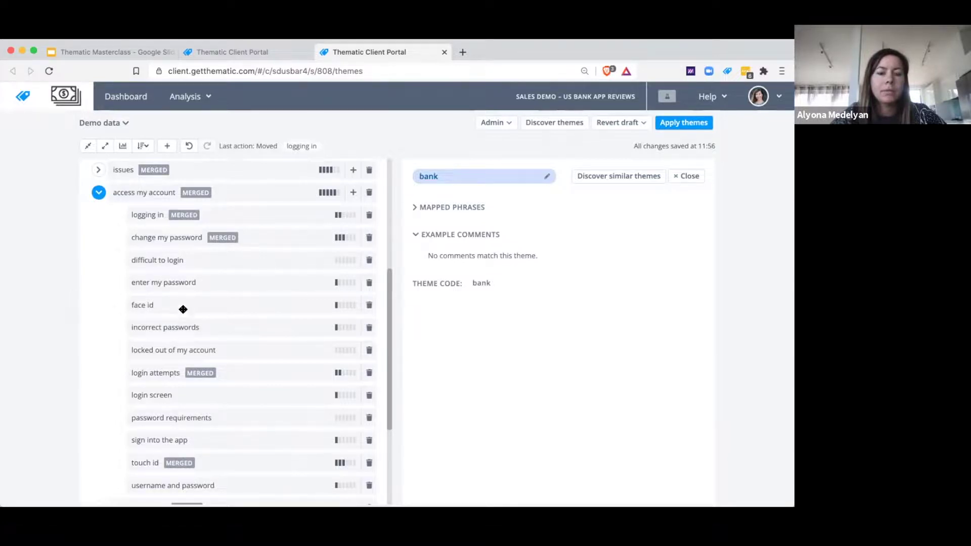
# Make great bank a top-level theme directly below bank and place the reliable bank subtheme under it
pyautogui.scroll(5, 182, 307)
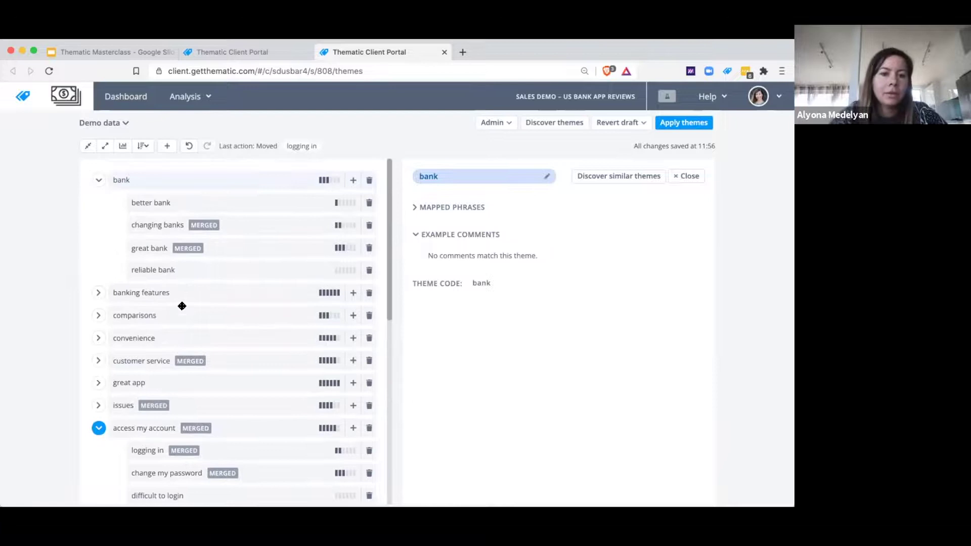
pyautogui.click(99, 383)
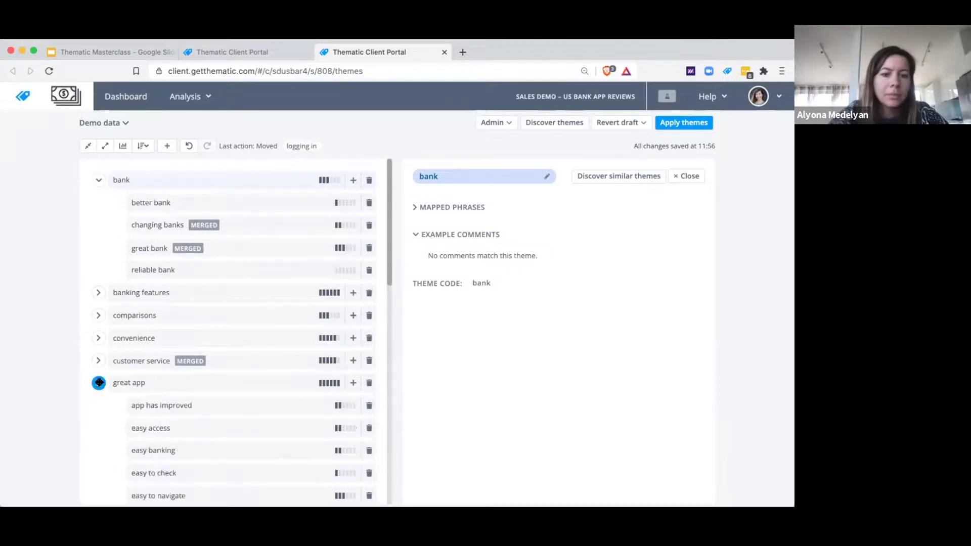
pyautogui.scroll(-3, 243, 392)
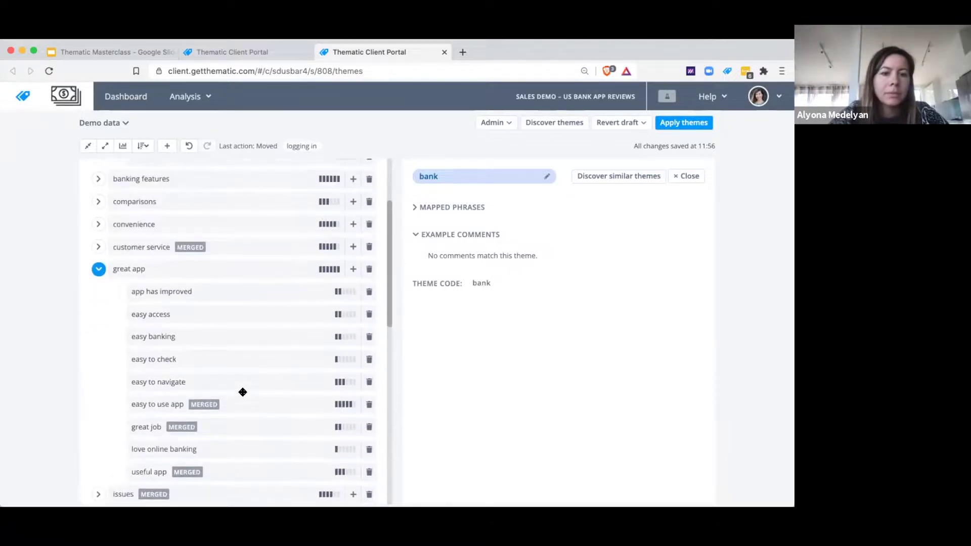
pyautogui.scroll(1, 159, 217)
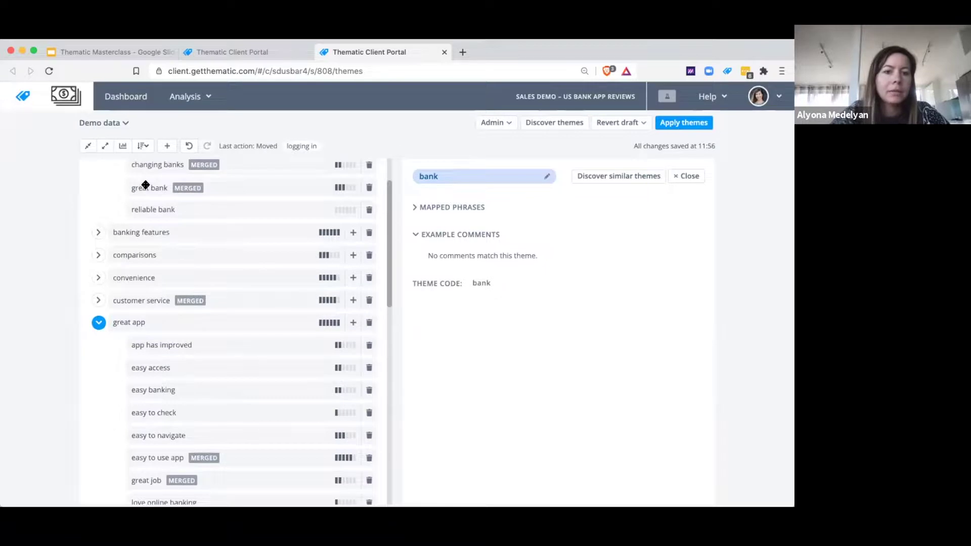
pyautogui.scroll(1, 146, 189)
pyautogui.moveTo(146, 249); pyautogui.dragTo(141, 280)
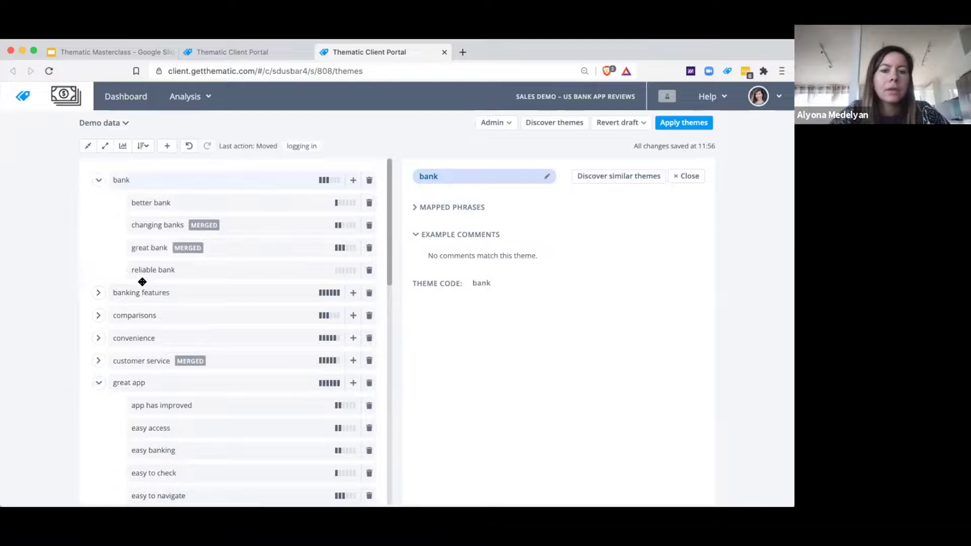
pyautogui.moveTo(147, 246); pyautogui.dragTo(141, 286)
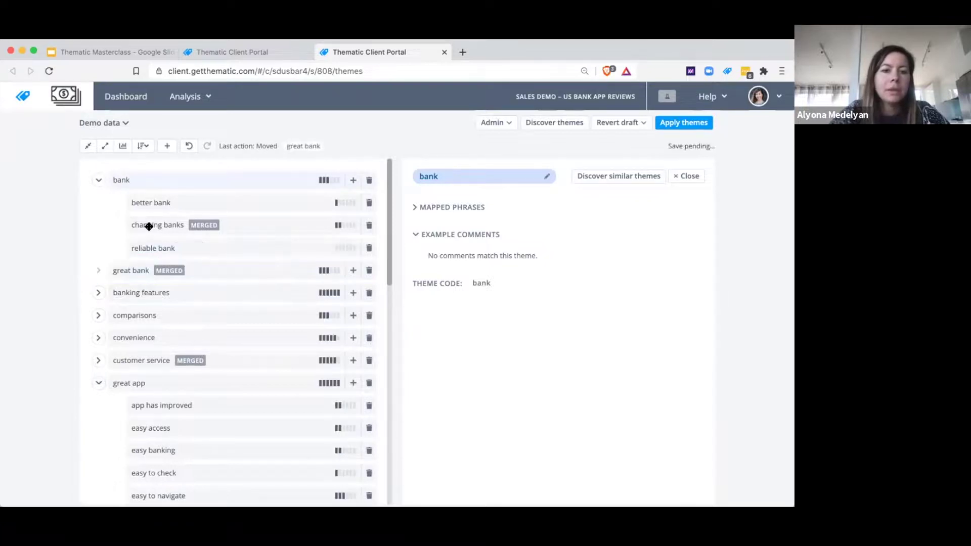
pyautogui.moveTo(144, 249); pyautogui.dragTo(180, 282)
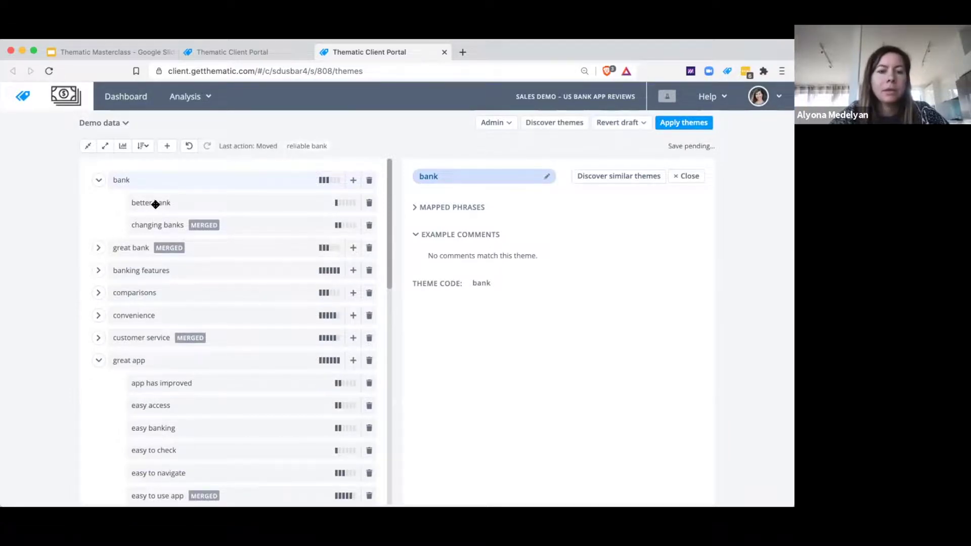
# Examine the changing banks example comments and the issues subthemes, leaving only bank expanded in the theme tree
pyautogui.click(156, 226)
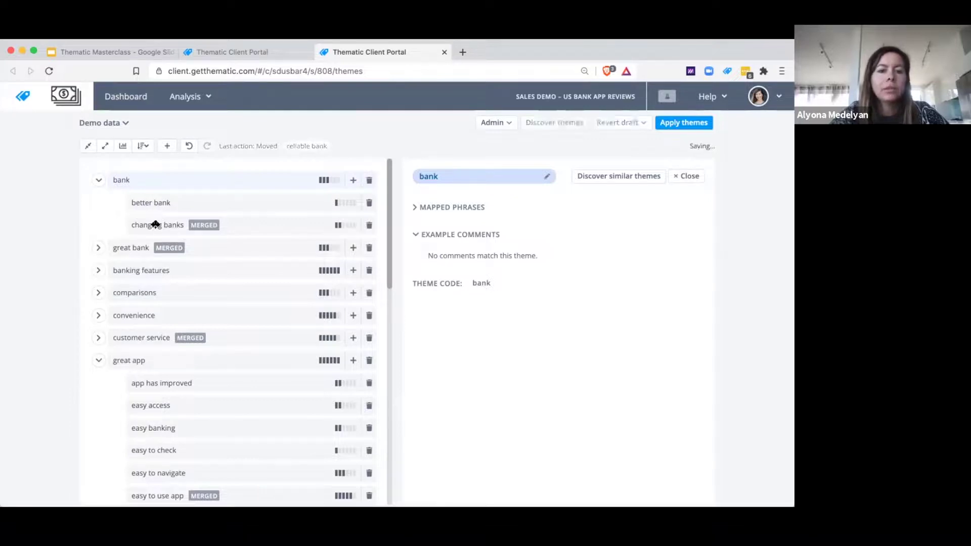
pyautogui.click(98, 361)
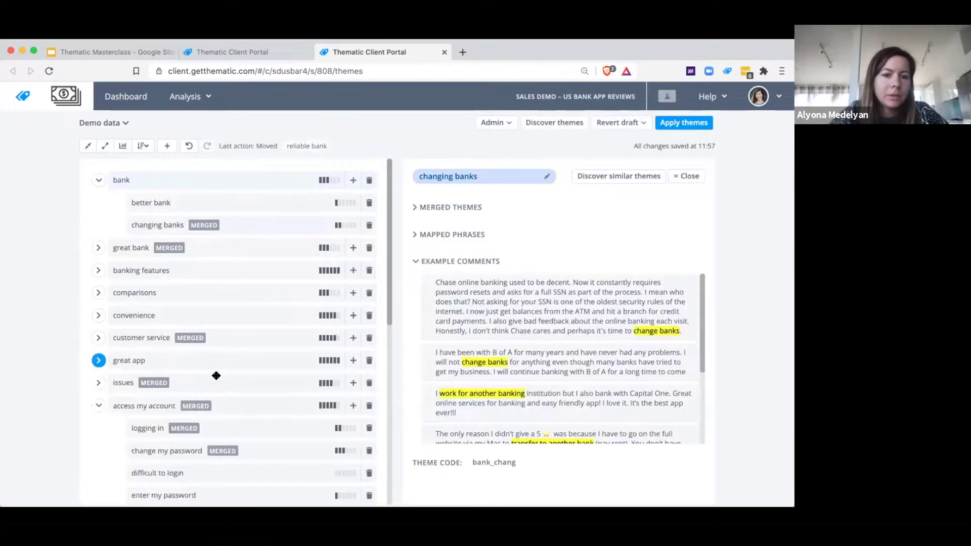
pyautogui.scroll(-3, 174, 358)
pyautogui.click(98, 291)
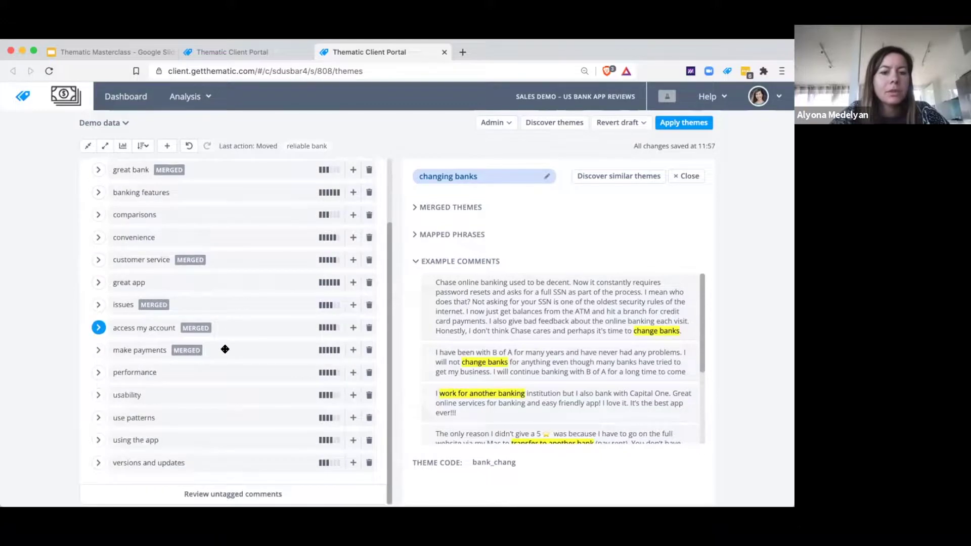
pyautogui.scroll(3, 225, 349)
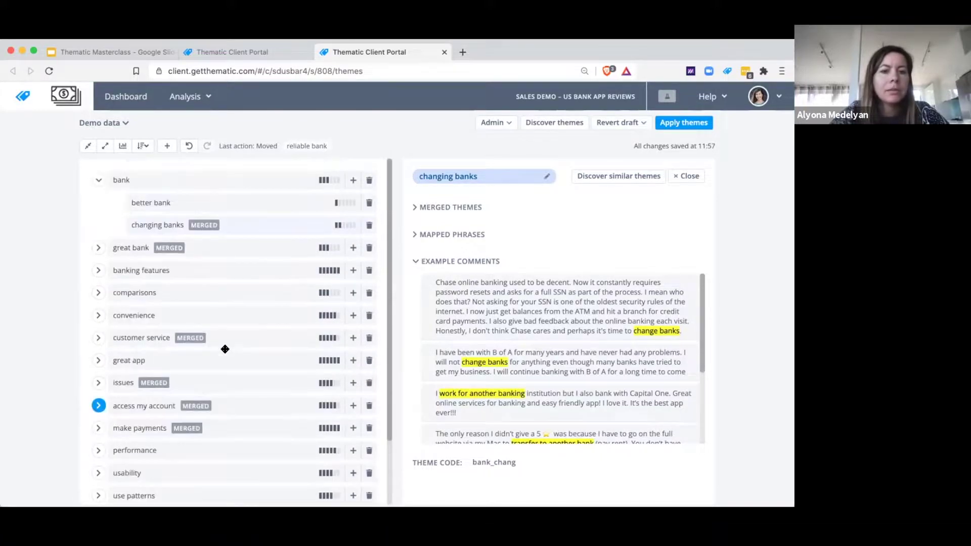
pyautogui.click(99, 383)
pyautogui.scroll(-5, 256, 347)
pyautogui.scroll(5, 256, 347)
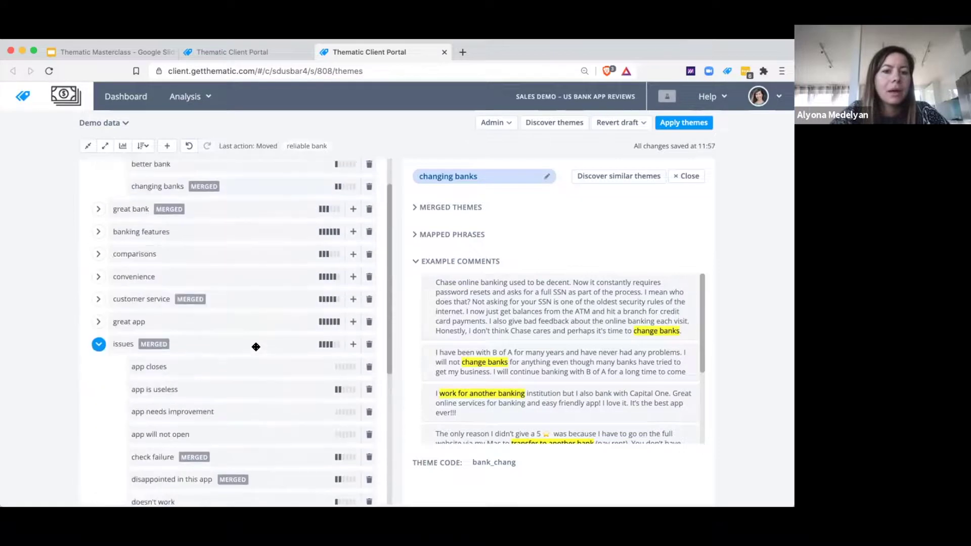
pyautogui.click(99, 383)
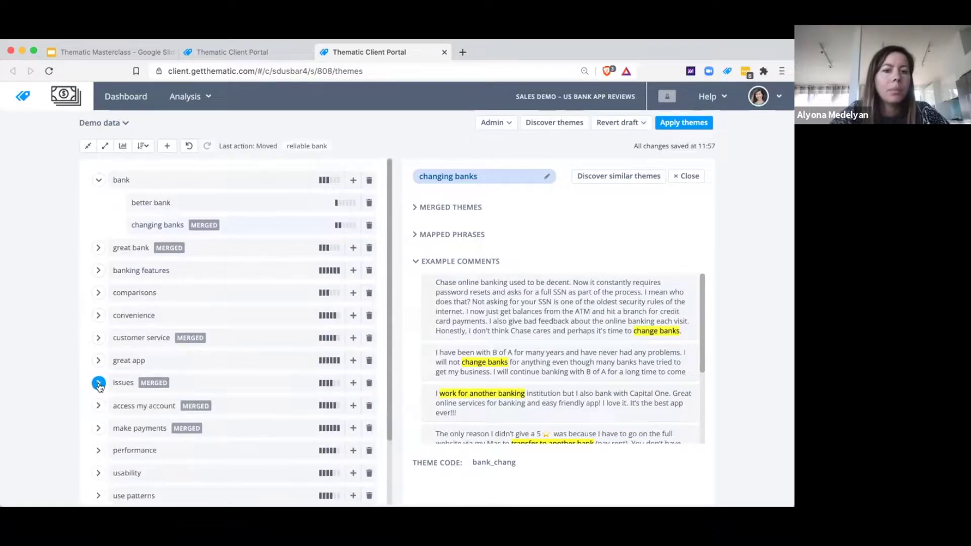
# Merge great banking app from comparisons into great app, and make changing banks a top-level theme directly below bank
pyautogui.click(98, 293)
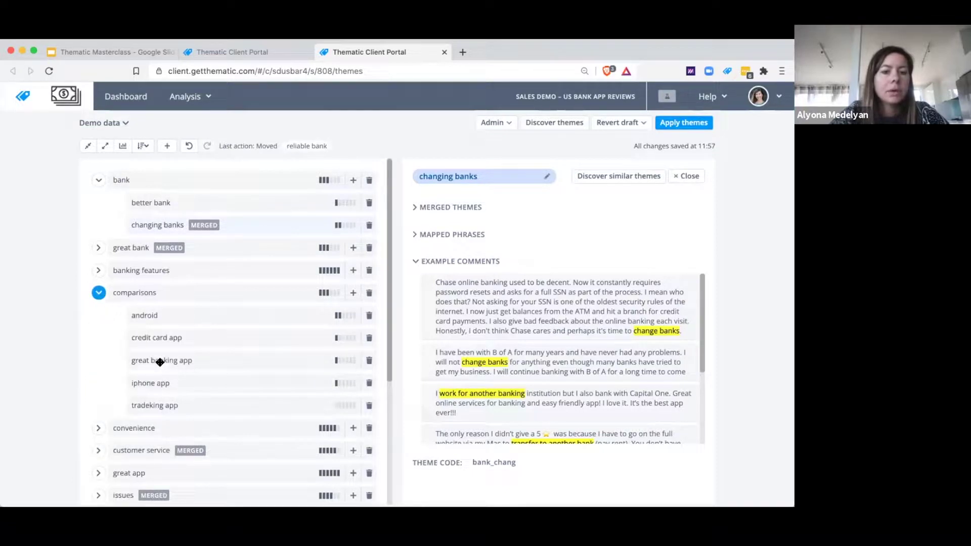
pyautogui.moveTo(194, 362); pyautogui.dragTo(236, 338)
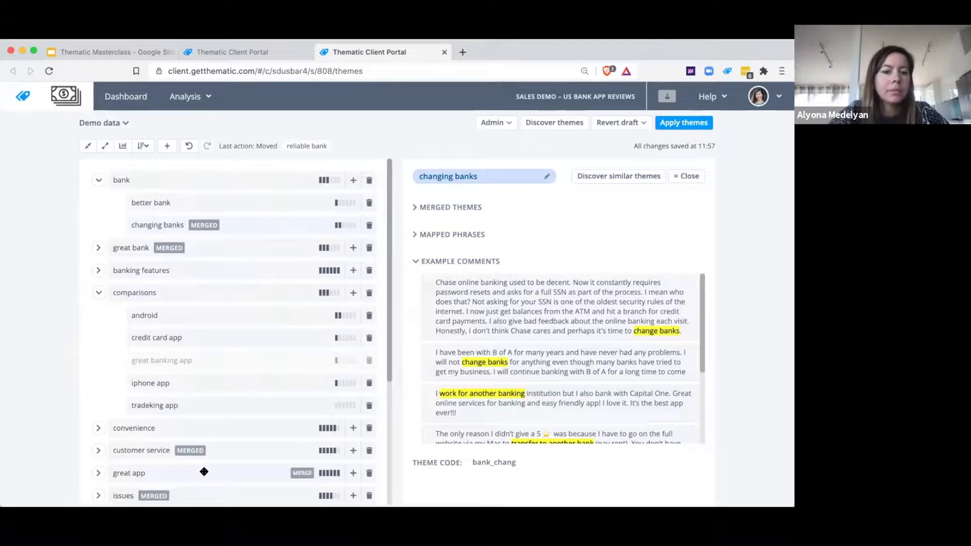
pyautogui.moveTo(203, 472); pyautogui.dragTo(203, 471)
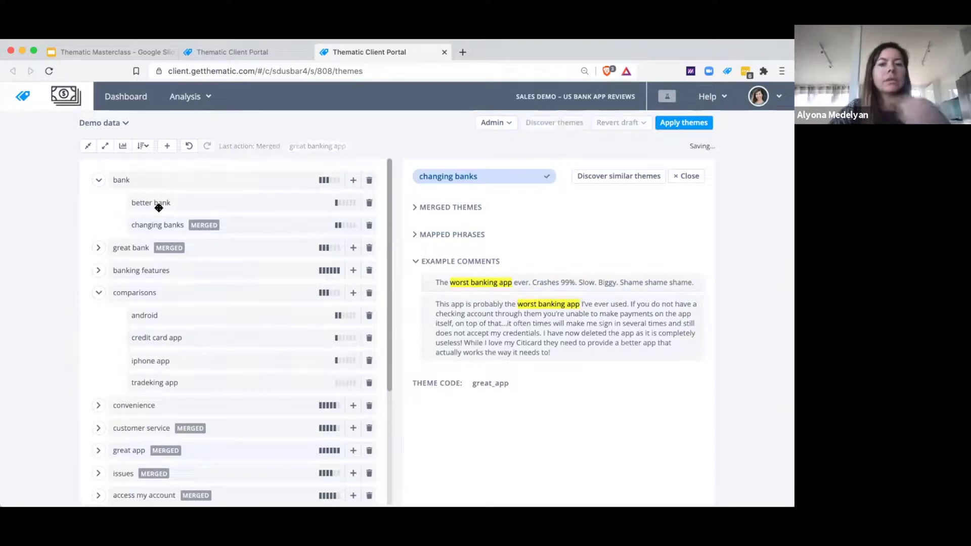
pyautogui.moveTo(160, 221); pyautogui.dragTo(180, 229)
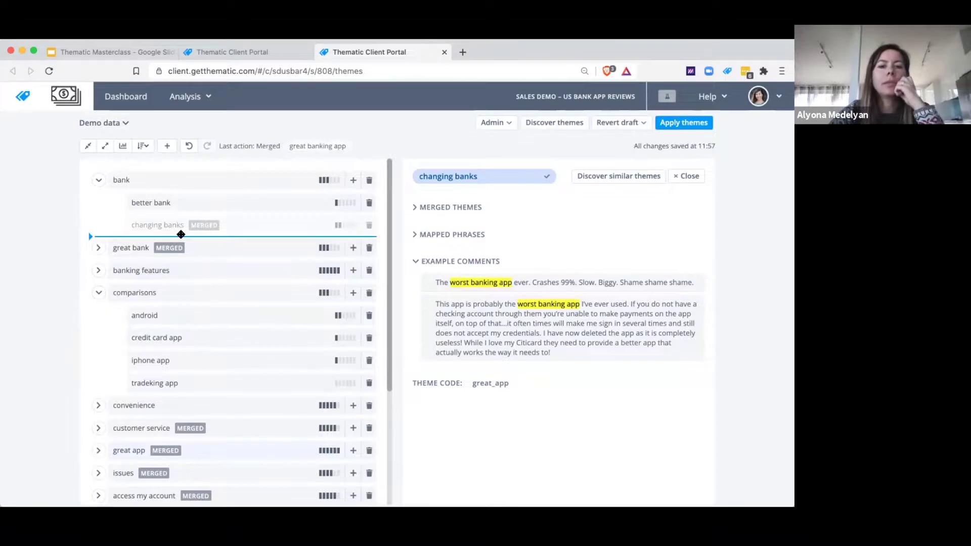
# Examine the mapped phrases and example comments of the better bank subtheme
pyautogui.click(204, 200)
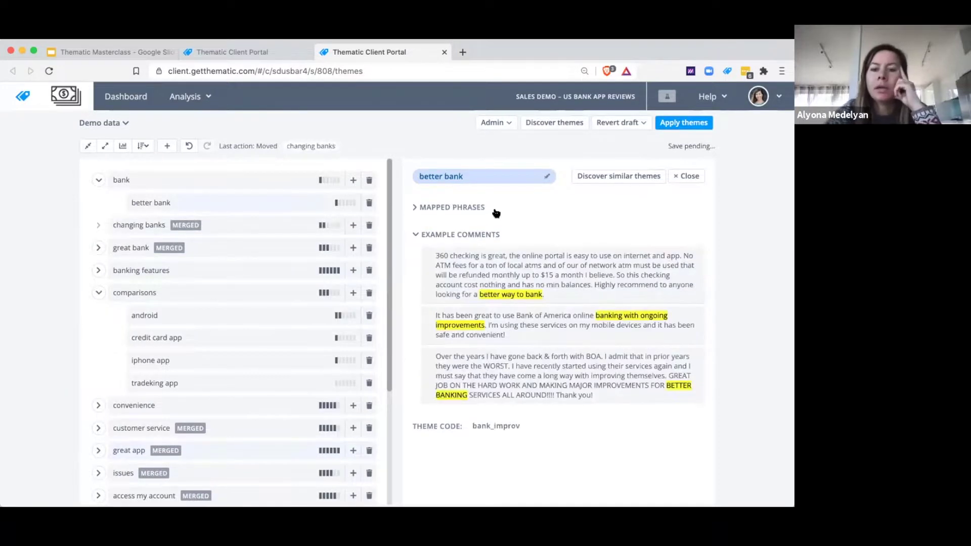
pyautogui.click(468, 207)
pyautogui.scroll(-5, 550, 279)
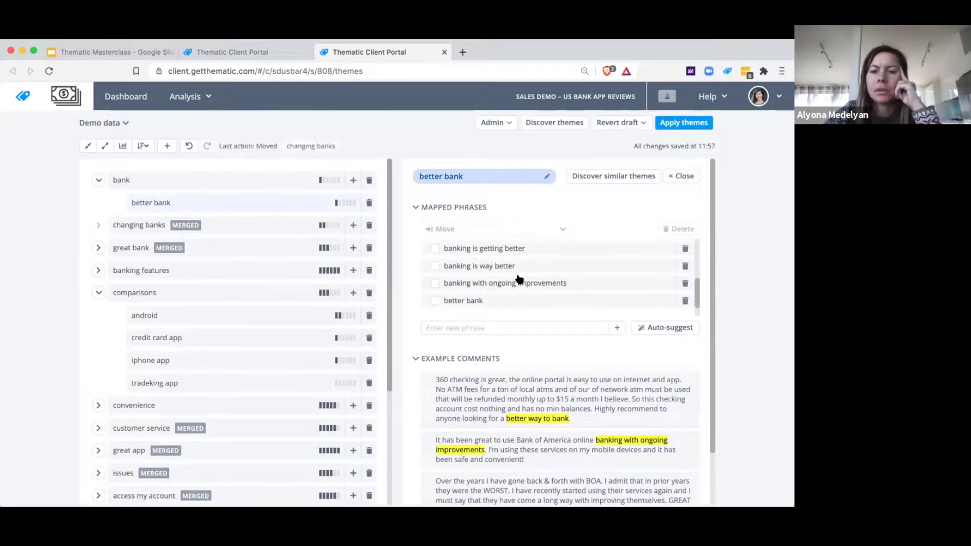
pyautogui.scroll(3, 519, 284)
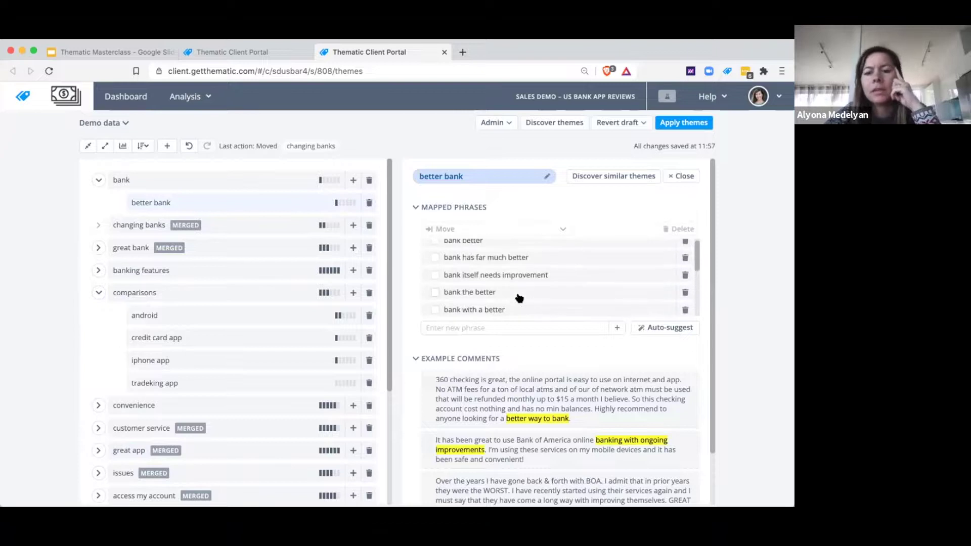
pyautogui.scroll(1, 519, 297)
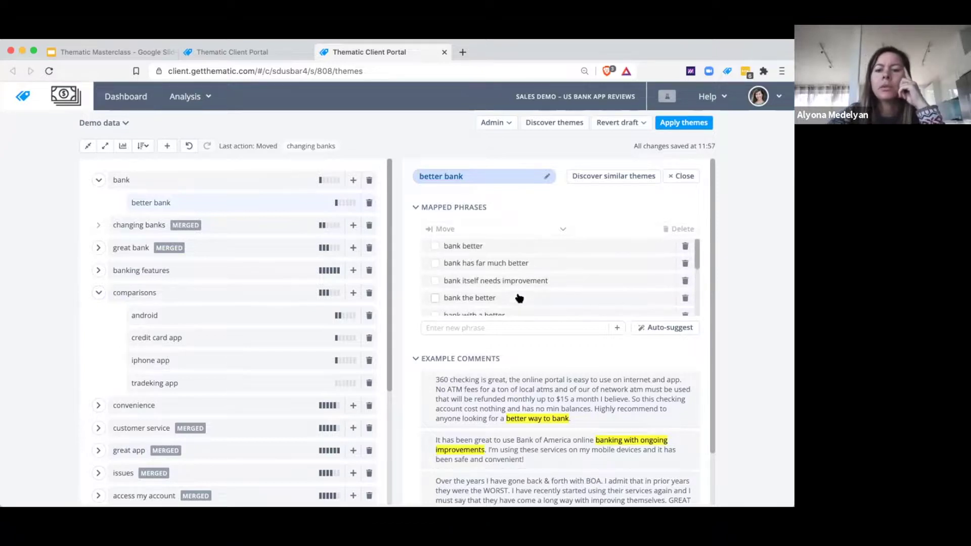
pyautogui.scroll(-2, 514, 362)
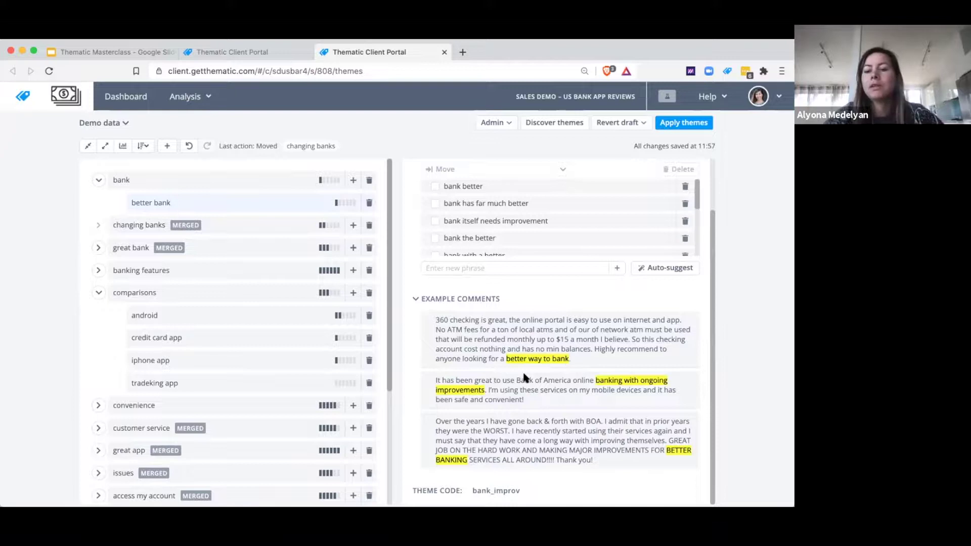
pyautogui.scroll(-1, 570, 400)
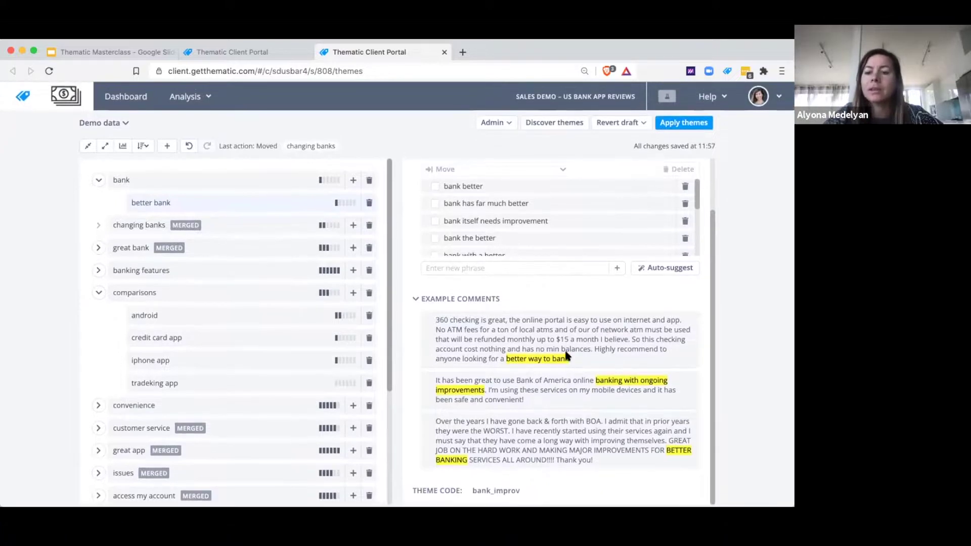
pyautogui.scroll(2, 566, 356)
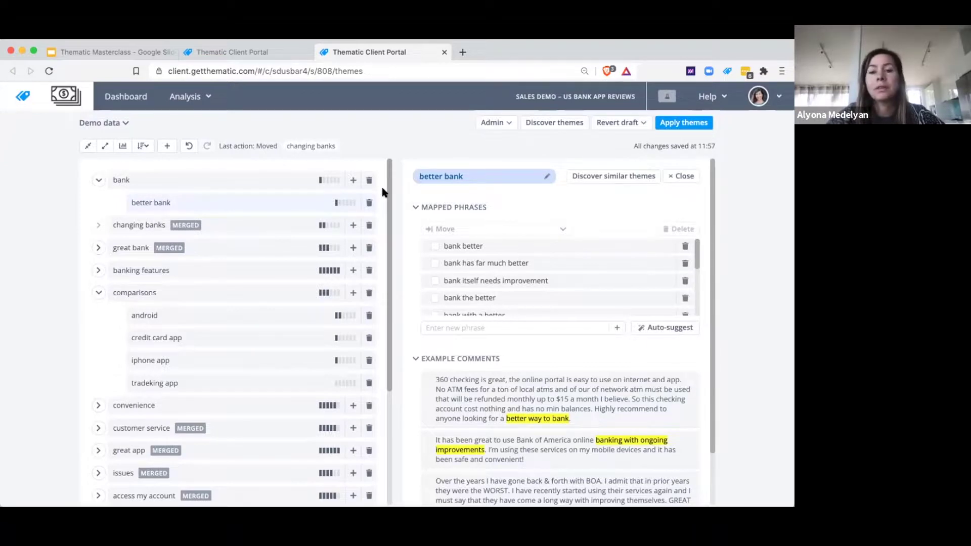
# Delete the better bank subtheme and the emptied bank theme, and collapse comparisons in the theme tree
pyautogui.click(369, 203)
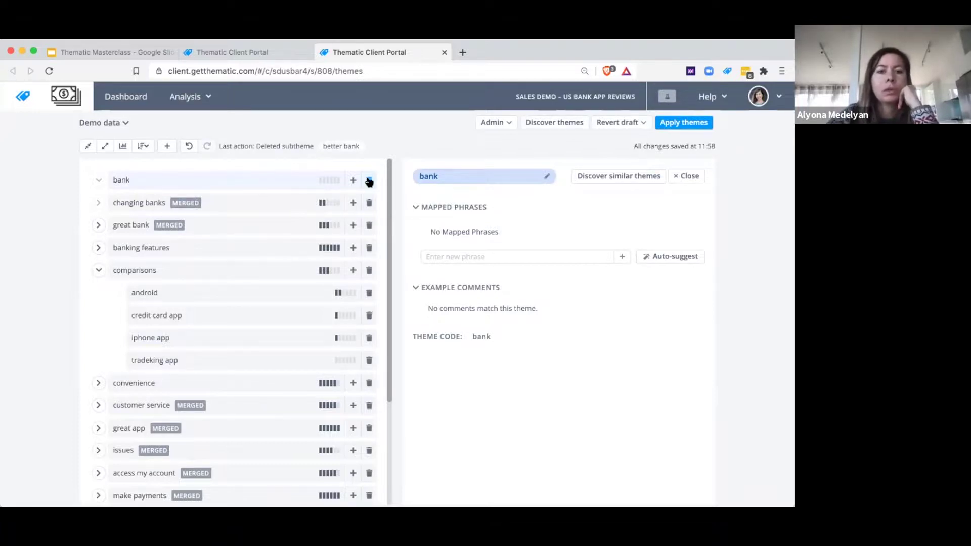
pyautogui.click(369, 182)
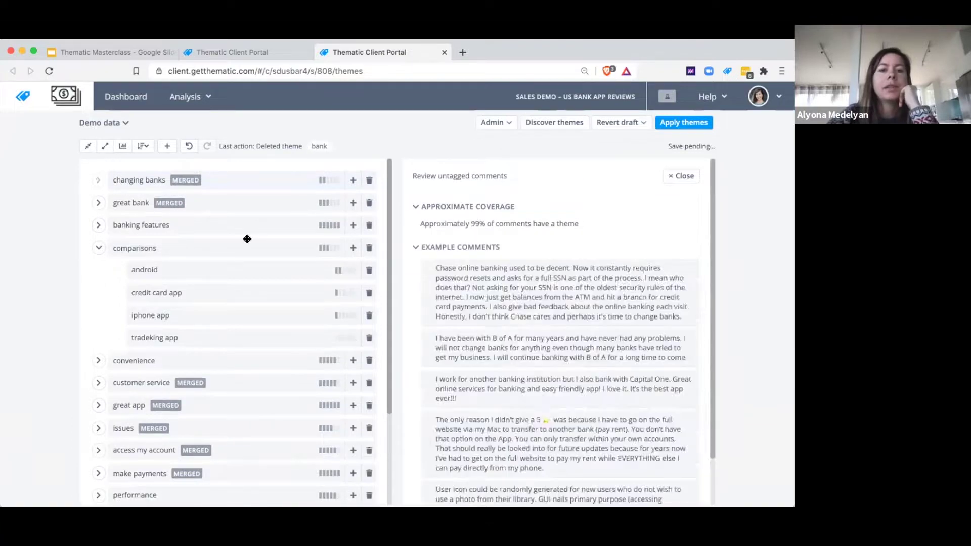
pyautogui.click(98, 248)
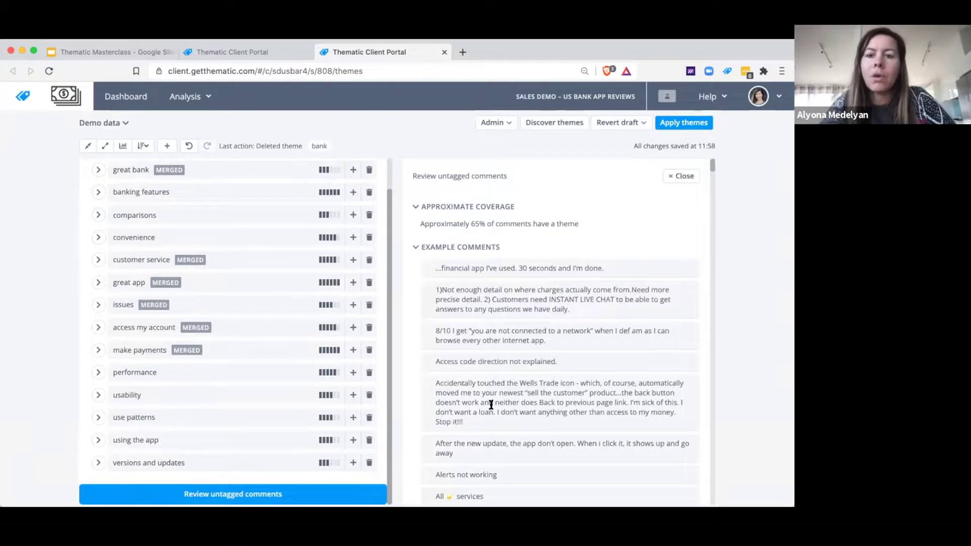
# Read through the untagged example comments to find phrases that existing themes do not cover
pyautogui.scroll(-7, 491, 405)
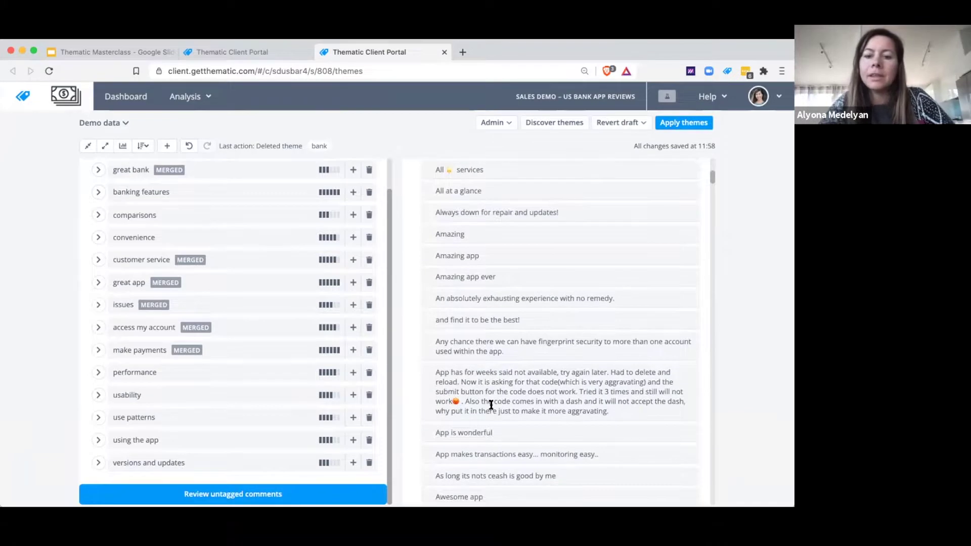
pyautogui.scroll(-3, 491, 405)
pyautogui.scroll(2, 492, 404)
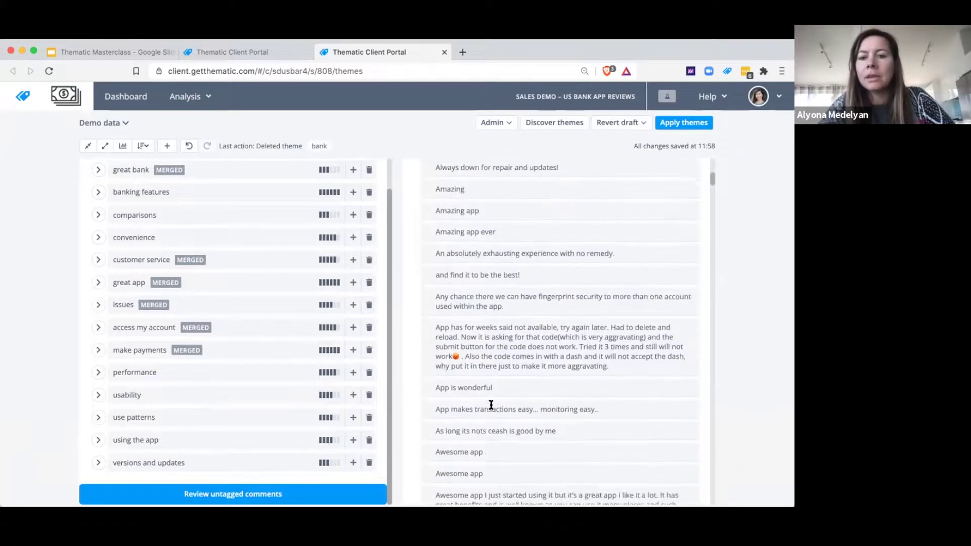
pyautogui.scroll(1, 491, 405)
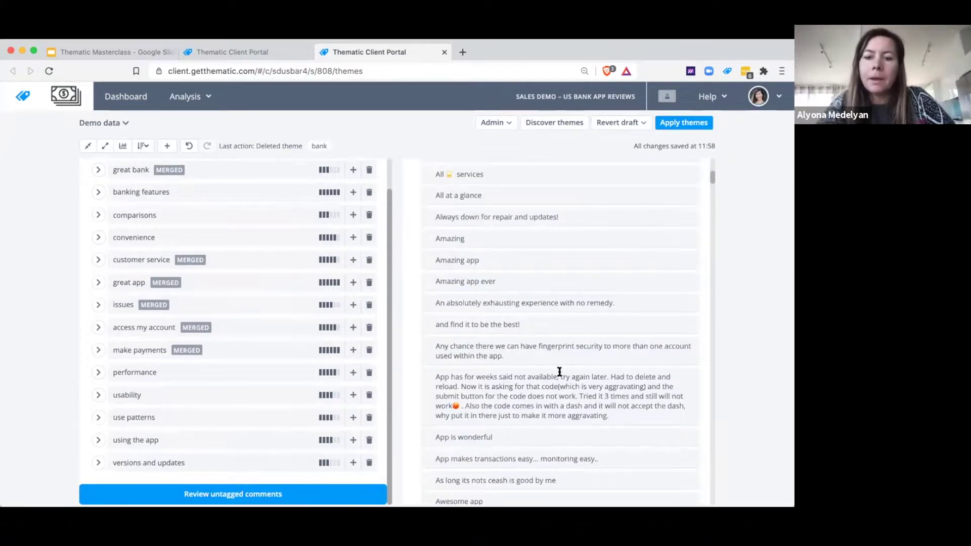
pyautogui.scroll(-3, 559, 372)
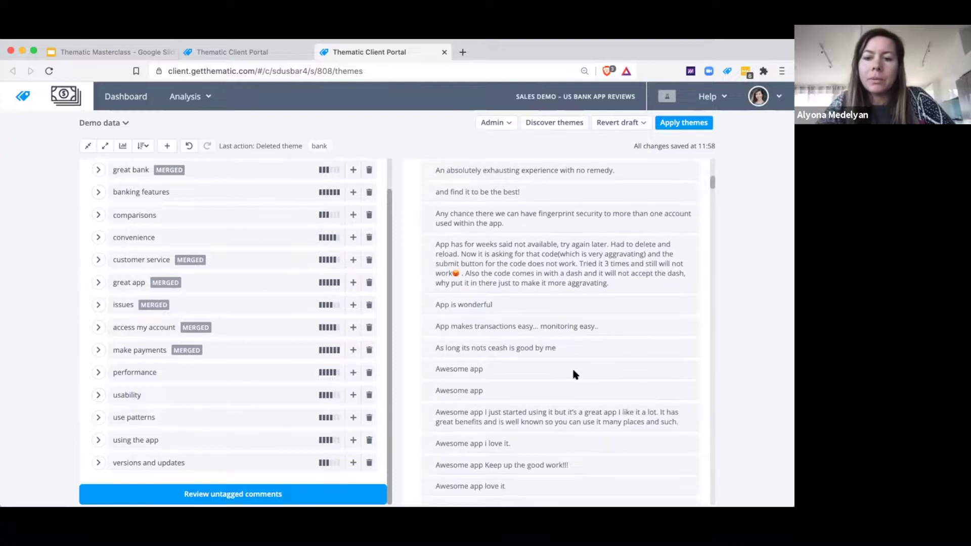
pyautogui.scroll(-4, 574, 374)
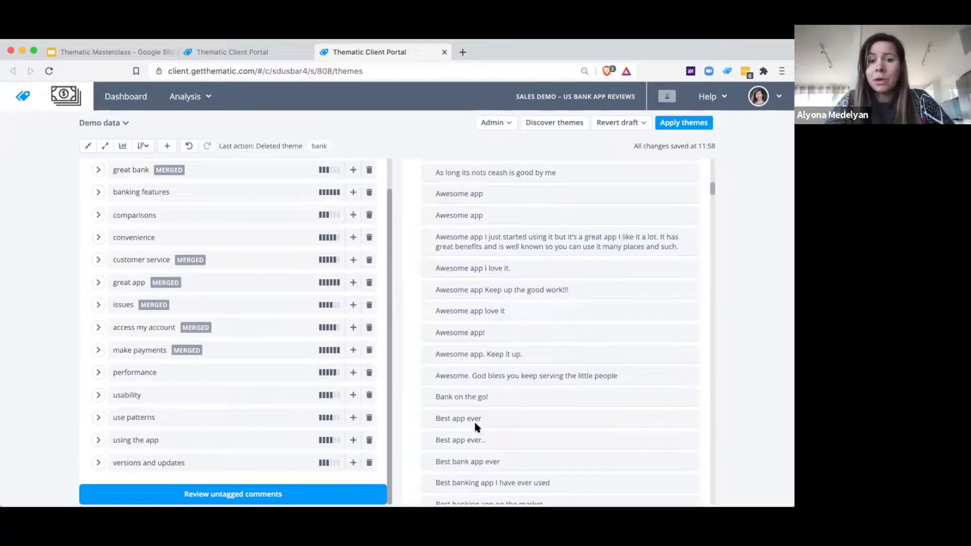
# Add the suggested phrases awesome app, best app, excellent app, app is great and app is amazing to the great app theme
pyautogui.click(99, 282)
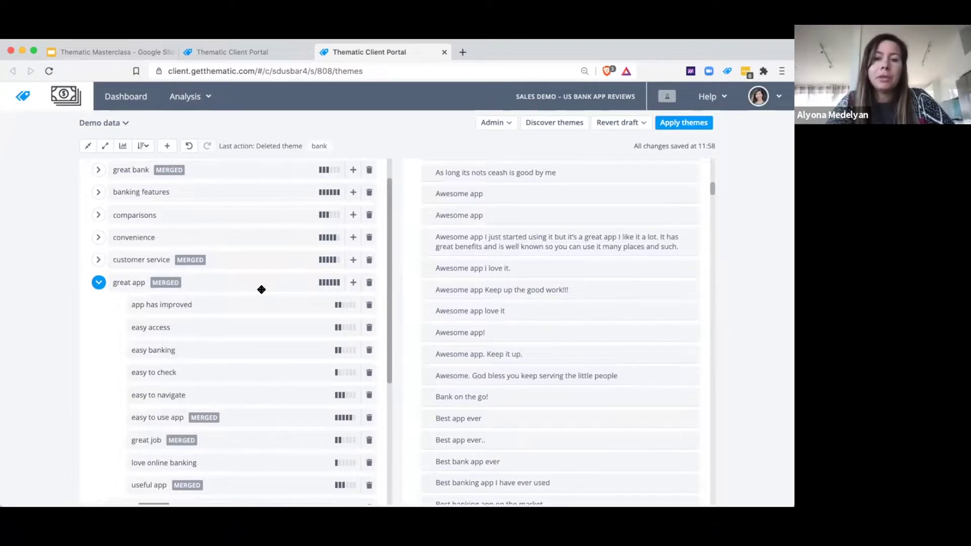
pyautogui.click(239, 283)
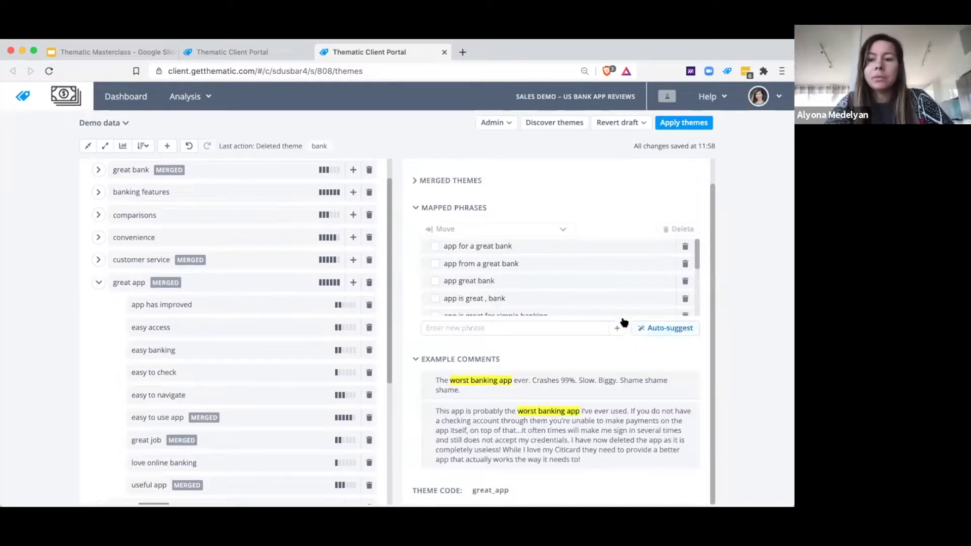
pyautogui.click(657, 328)
pyautogui.click(658, 327)
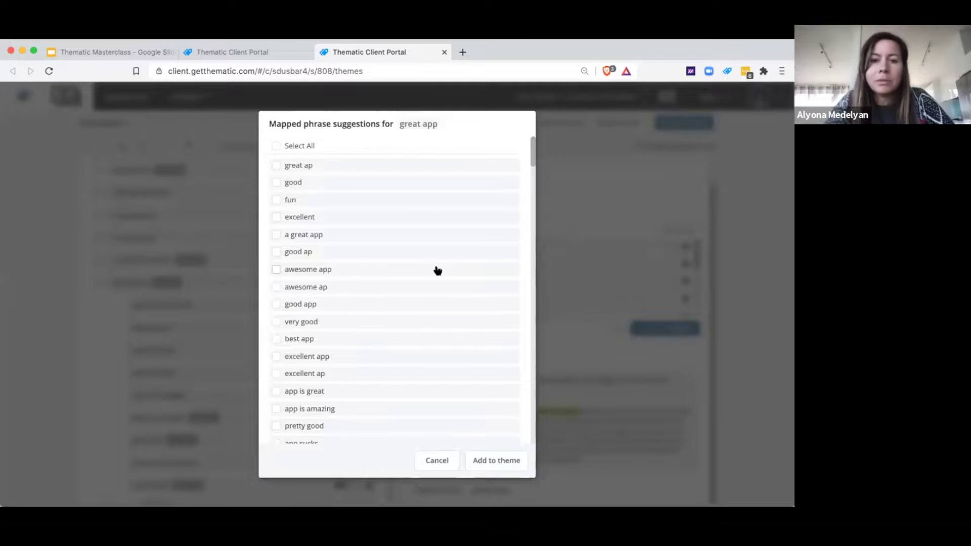
pyautogui.click(350, 269)
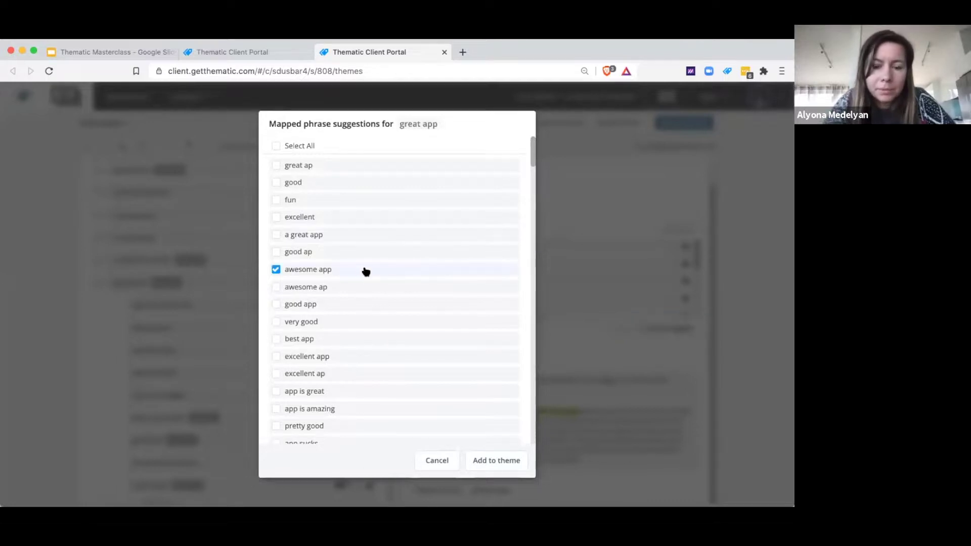
pyautogui.click(337, 339)
pyautogui.click(341, 358)
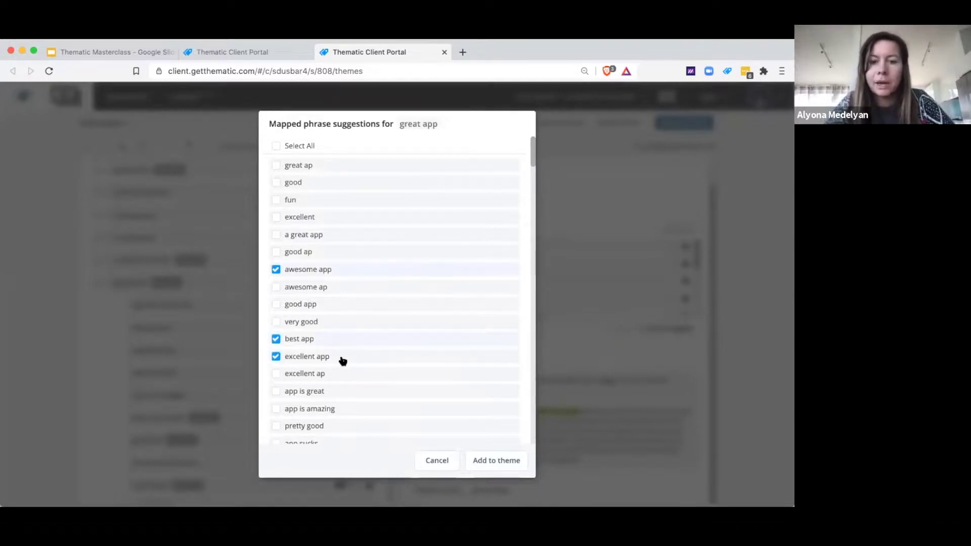
pyautogui.click(338, 395)
pyautogui.click(328, 412)
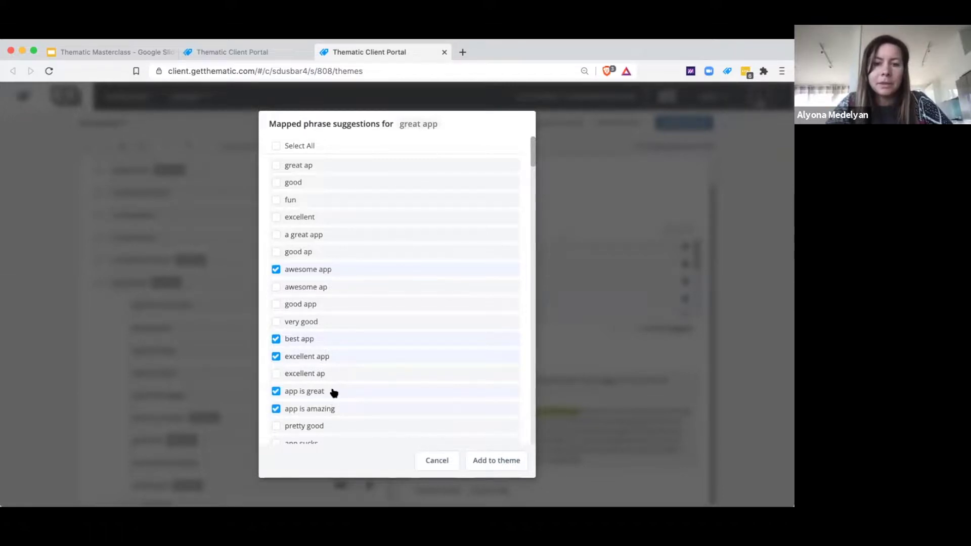
pyautogui.scroll(-3, 334, 393)
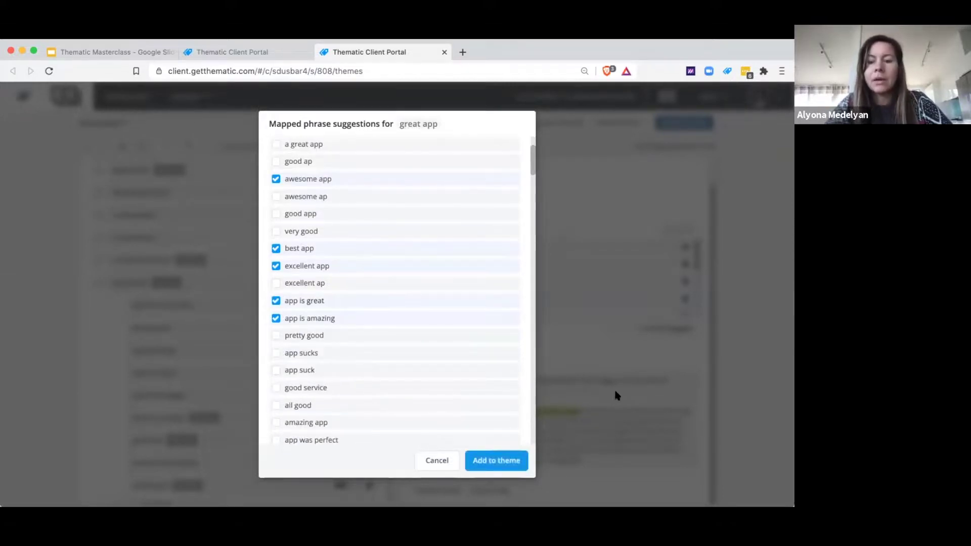
pyautogui.scroll(-5, 388, 348)
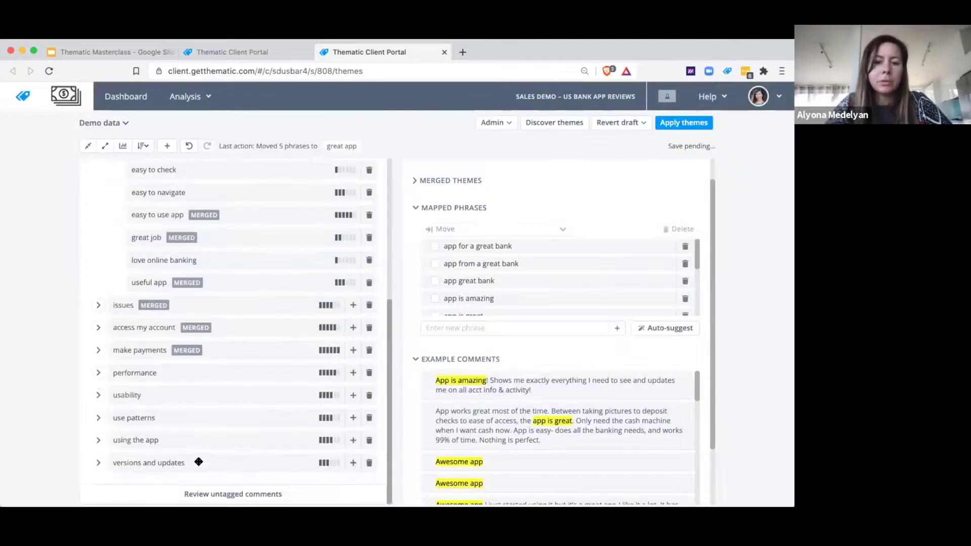
# Check the approximate coverage for untagged comments and examine the full list of mapped phrases in the great app theme
pyautogui.click(242, 496)
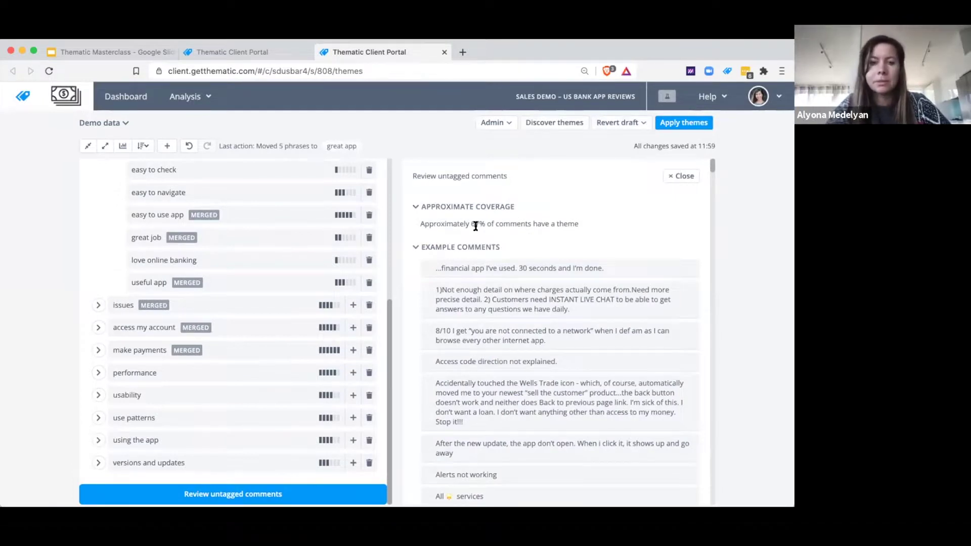
pyautogui.scroll(3, 289, 262)
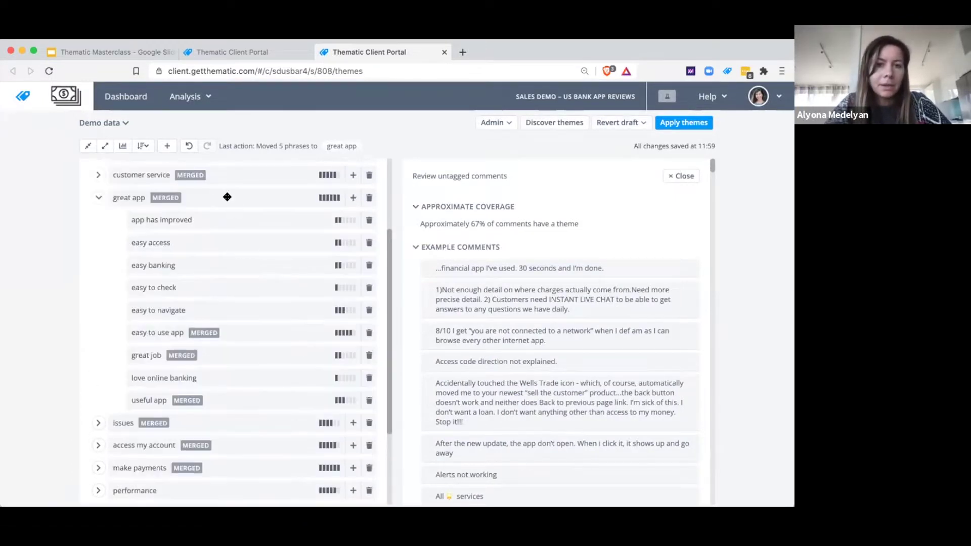
pyautogui.click(222, 197)
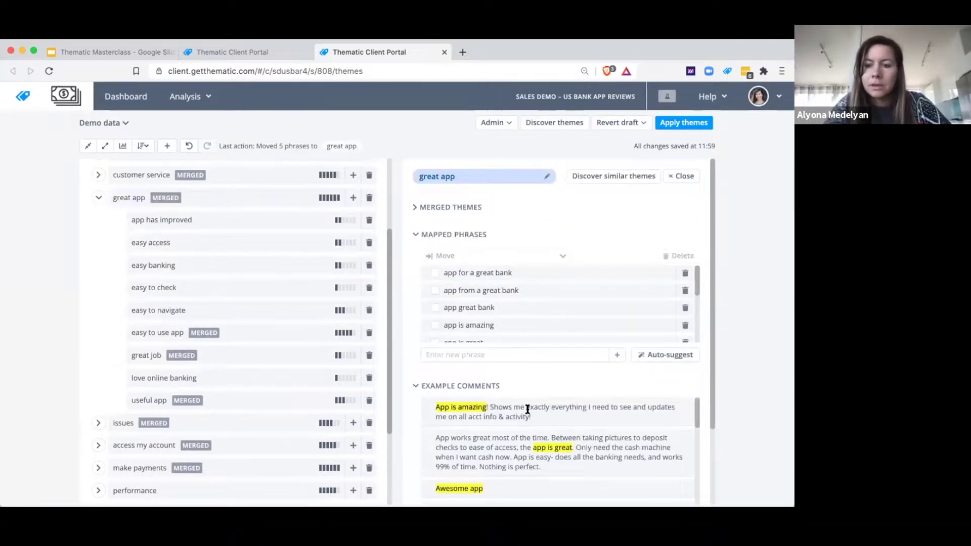
pyautogui.scroll(-5, 538, 317)
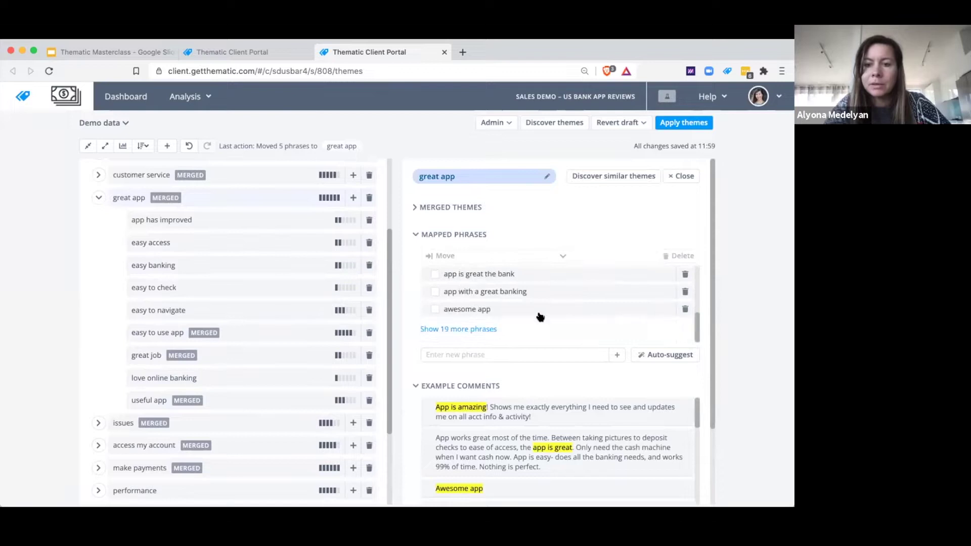
pyautogui.click(483, 326)
pyautogui.scroll(-5, 568, 298)
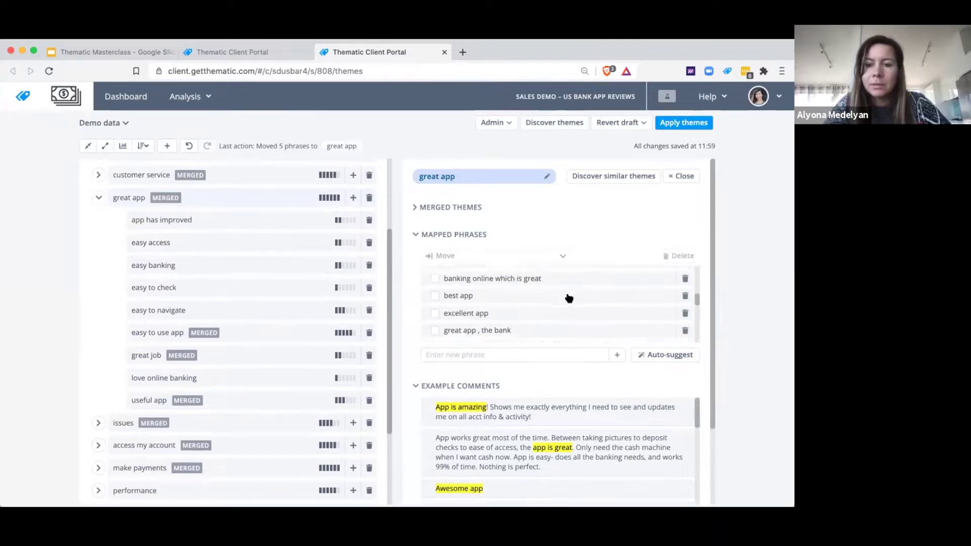
pyautogui.scroll(1, 570, 298)
pyautogui.scroll(-5, 569, 298)
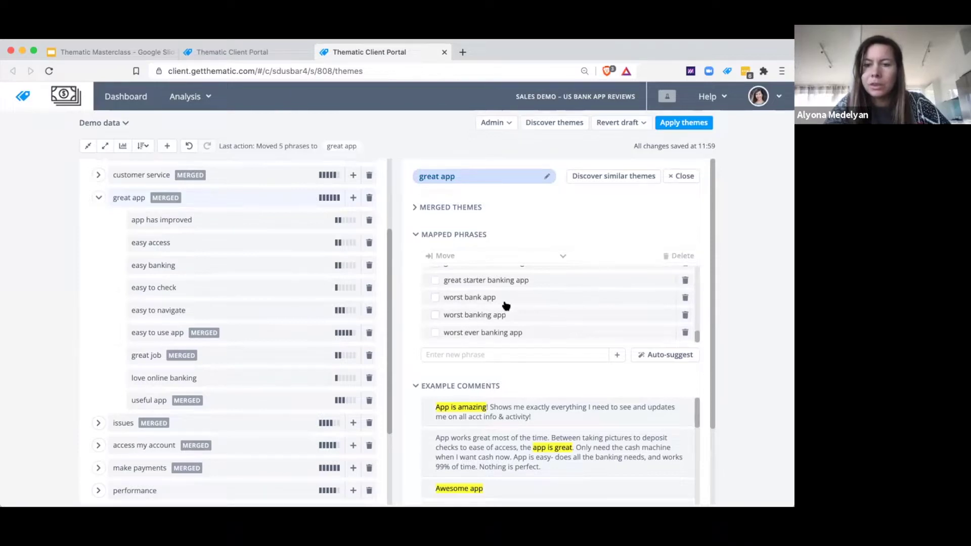
pyautogui.scroll(2, 529, 316)
pyautogui.scroll(-2, 529, 317)
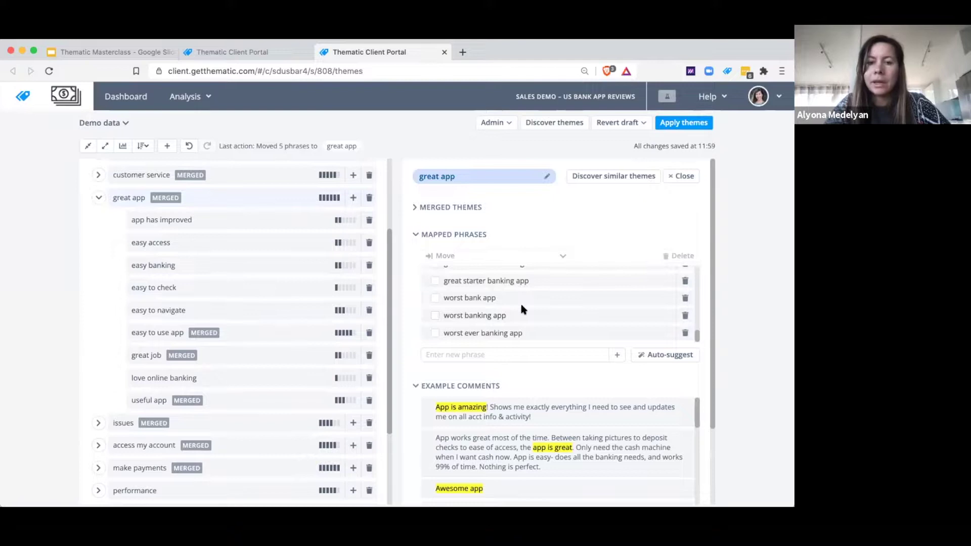
pyautogui.scroll(3, 283, 277)
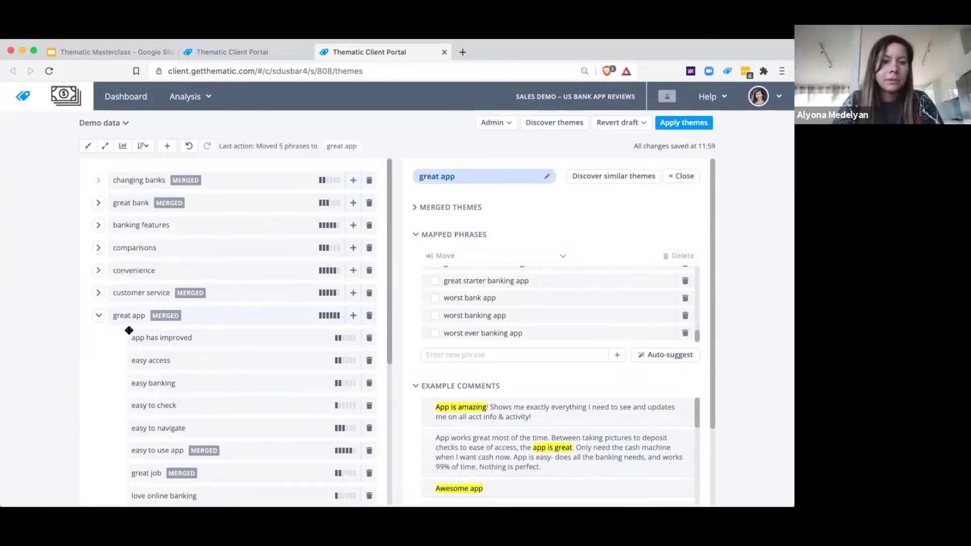
pyautogui.scroll(-3, 196, 434)
pyautogui.scroll(3, 196, 434)
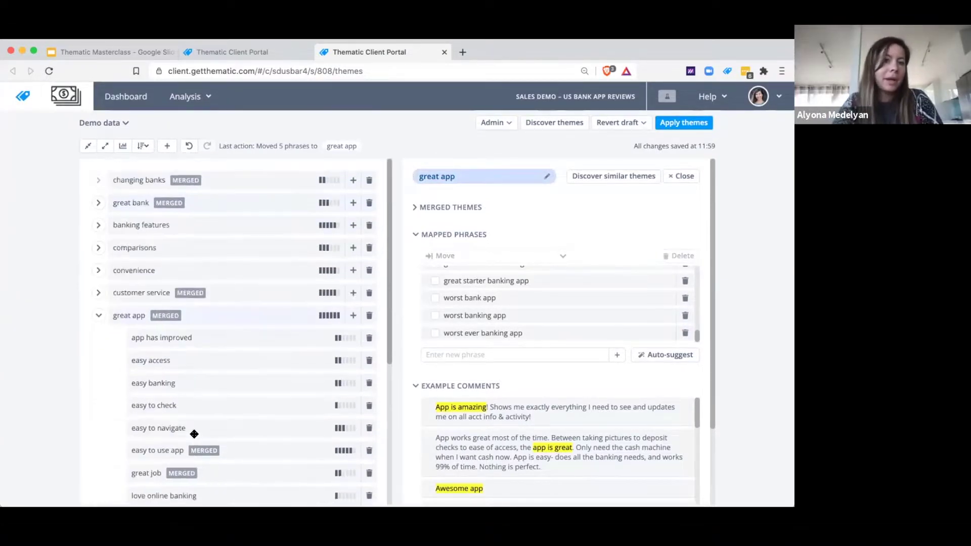
# Add a top-level theme named unhappy with bank and place changing banks under it as a subtheme
pyautogui.click(98, 316)
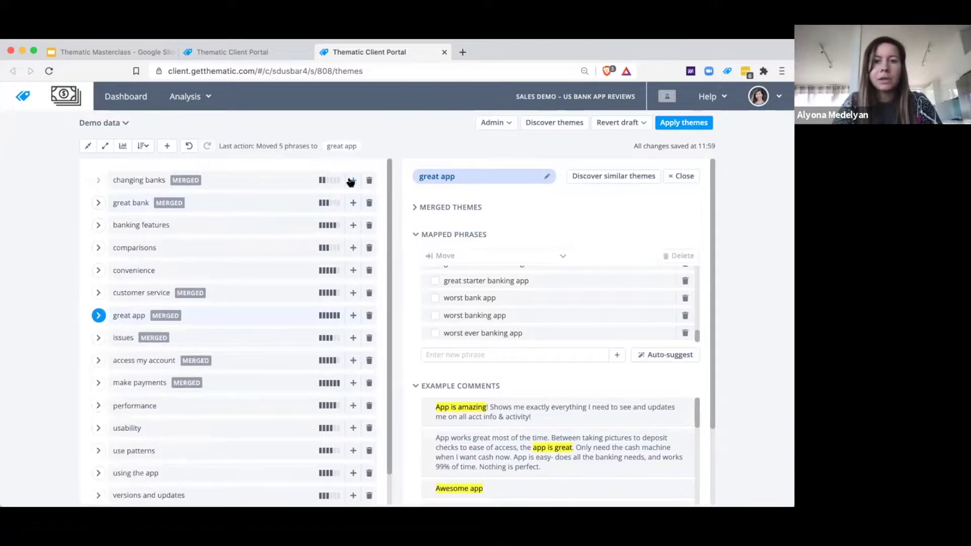
pyautogui.click(357, 227)
pyautogui.write('bad')
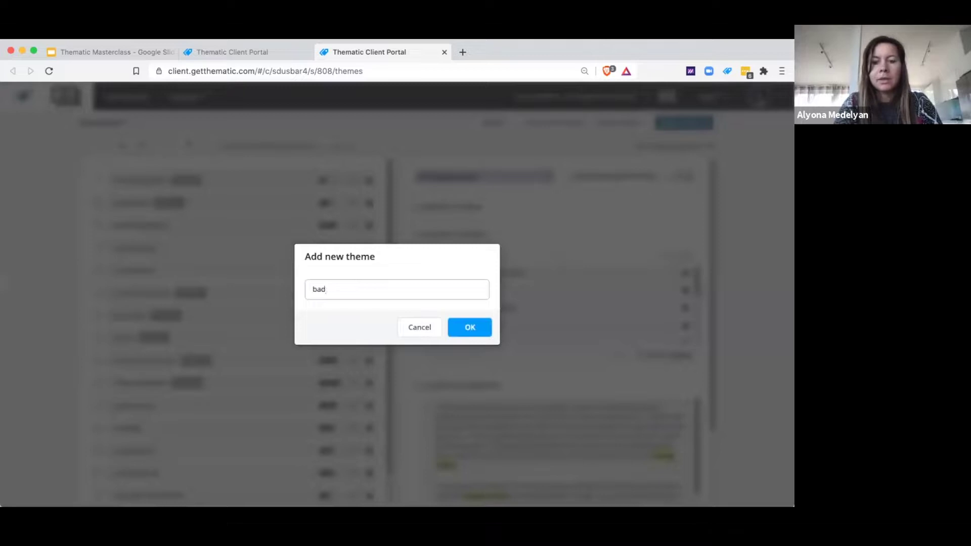
pyautogui.write(' bank')
pyautogui.press('super+a')
pyautogui.write('unhappy with ')
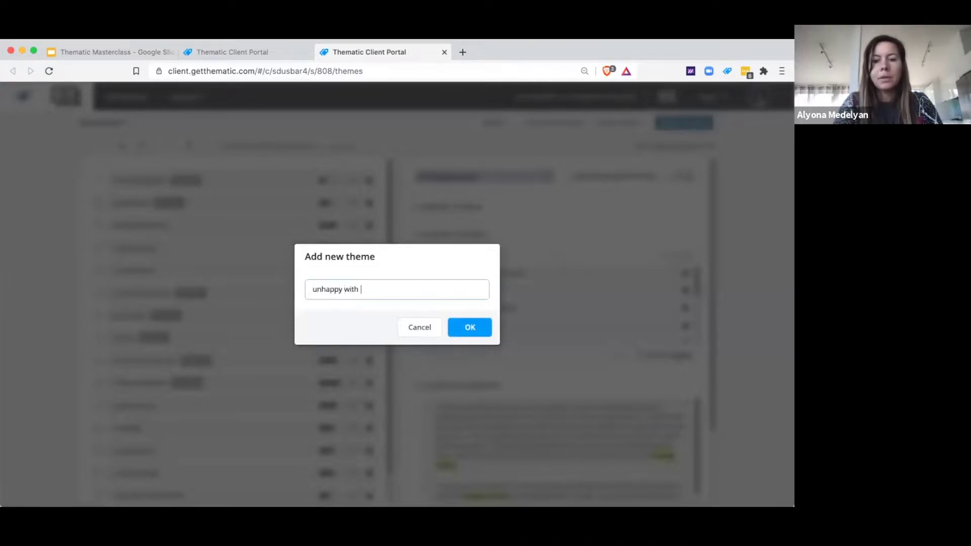
pyautogui.write('baknk')
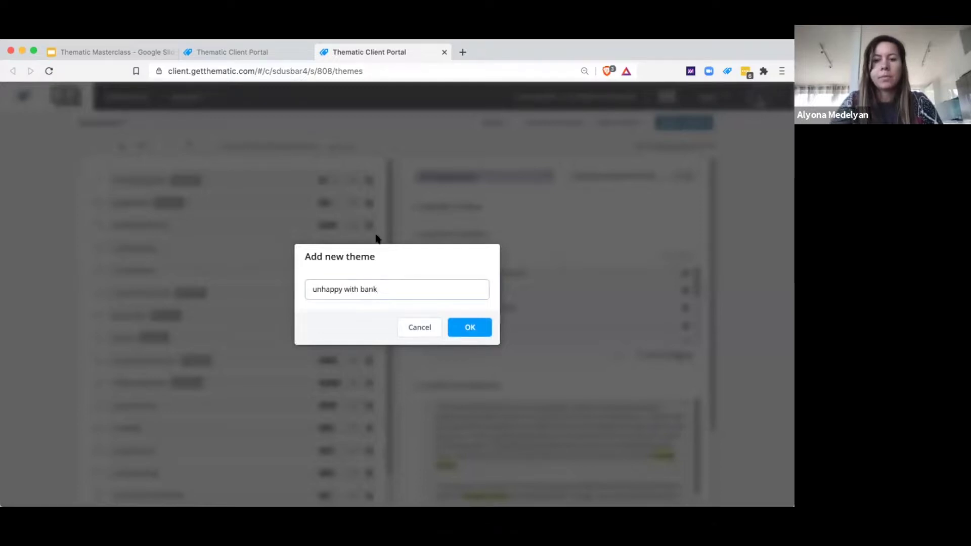
pyautogui.press('Return')
pyautogui.moveTo(215, 206); pyautogui.dragTo(167, 193)
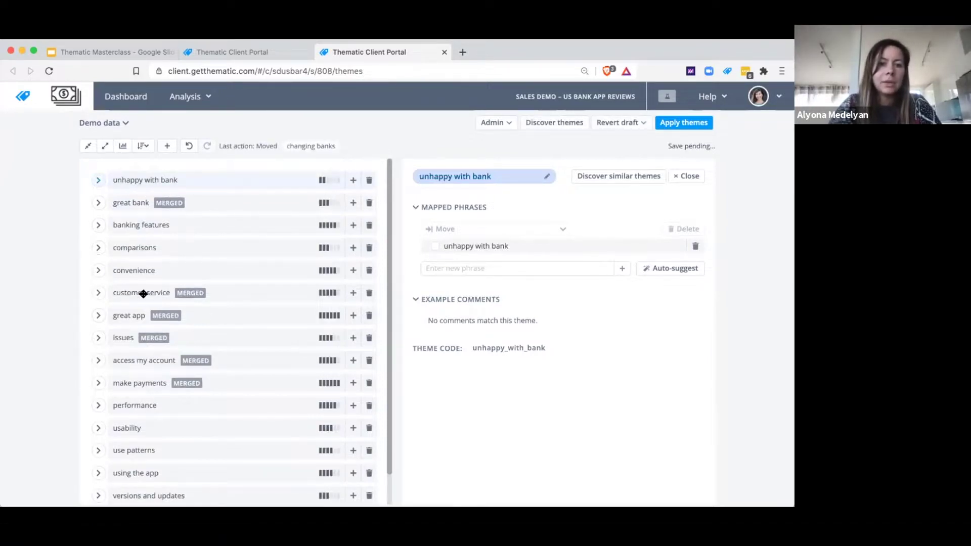
# Move the mapped phrases worst bank app, worst banking app and worst ever banking app from great app to unhappy with bank
pyautogui.click(136, 316)
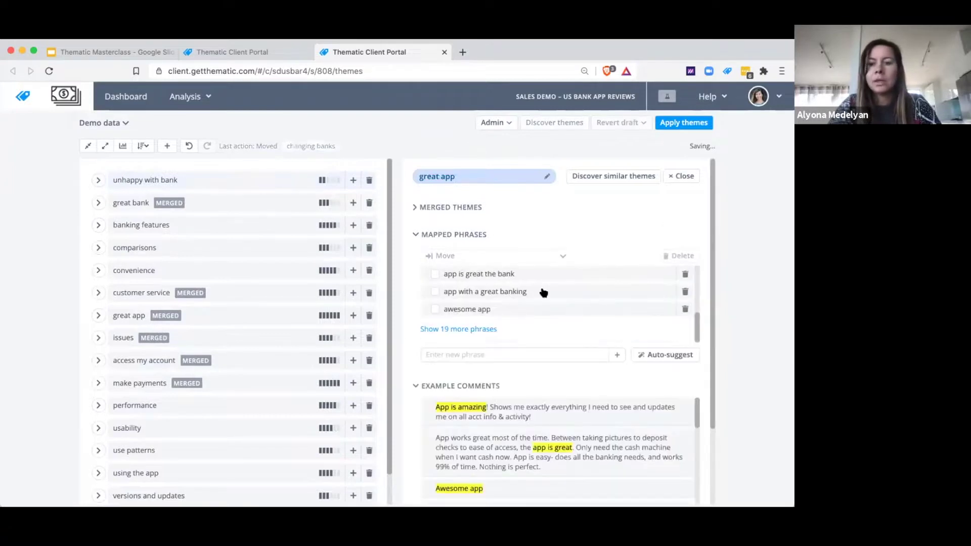
pyautogui.click(489, 328)
pyautogui.scroll(-10, 549, 316)
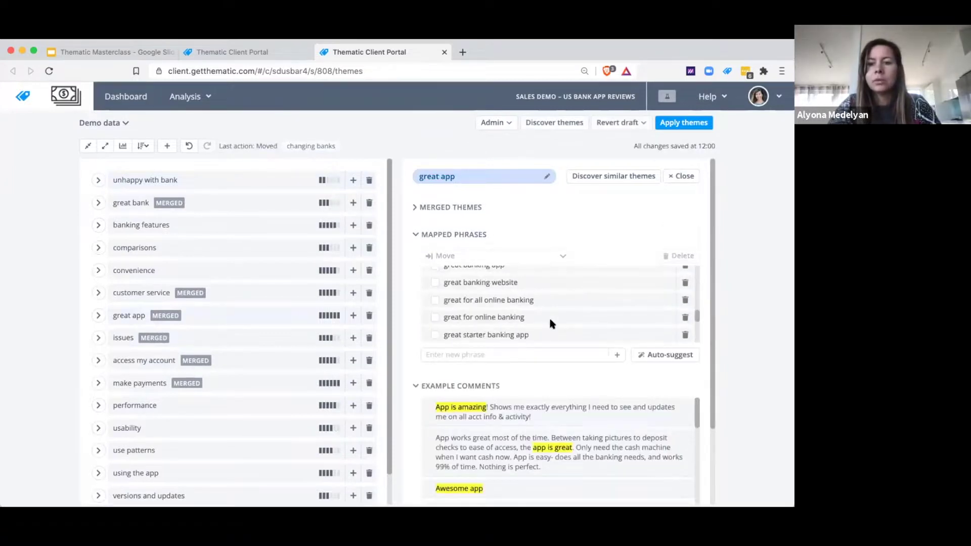
pyautogui.click(435, 298)
pyautogui.click(435, 316)
pyautogui.click(435, 333)
pyautogui.click(547, 256)
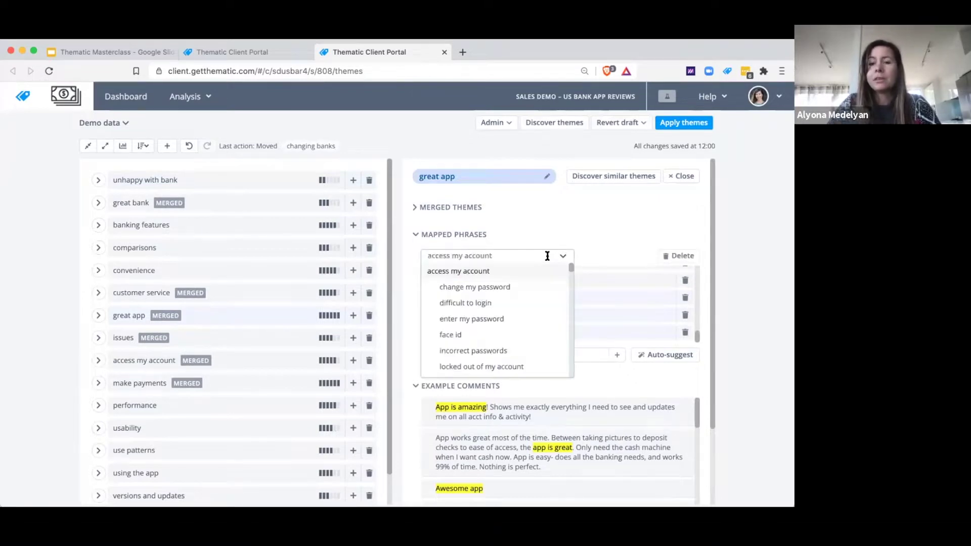
pyautogui.write('unh')
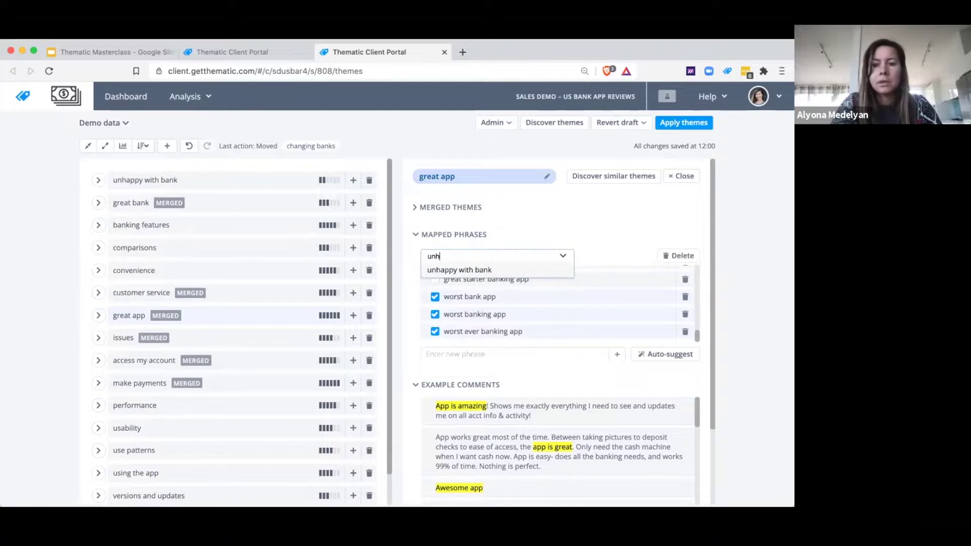
pyautogui.click(529, 270)
pyautogui.scroll(-2, 529, 302)
pyautogui.scroll(3, 576, 288)
pyautogui.scroll(5, 577, 263)
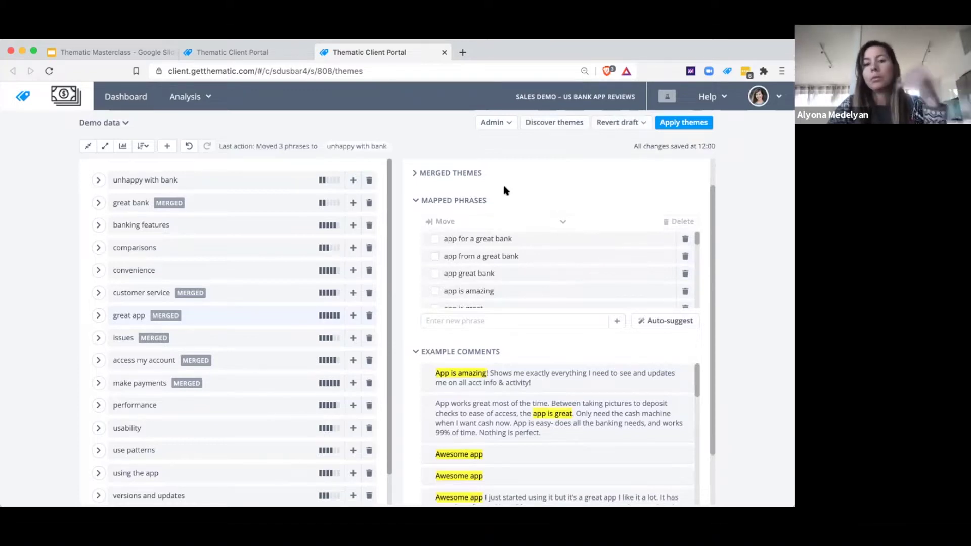
# Collapse the issues theme in the theme list
pyautogui.click(208, 185)
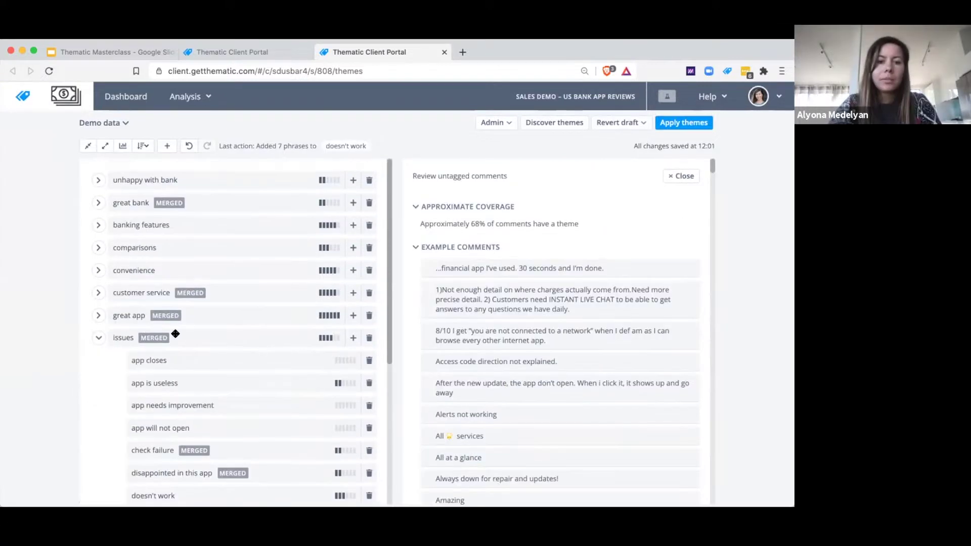
pyautogui.click(99, 338)
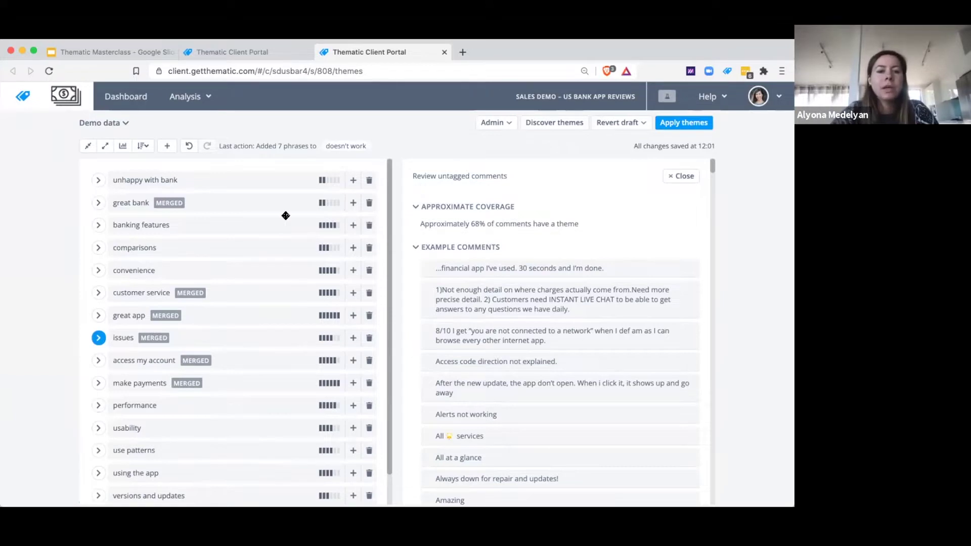
pyautogui.scroll(-2, 256, 372)
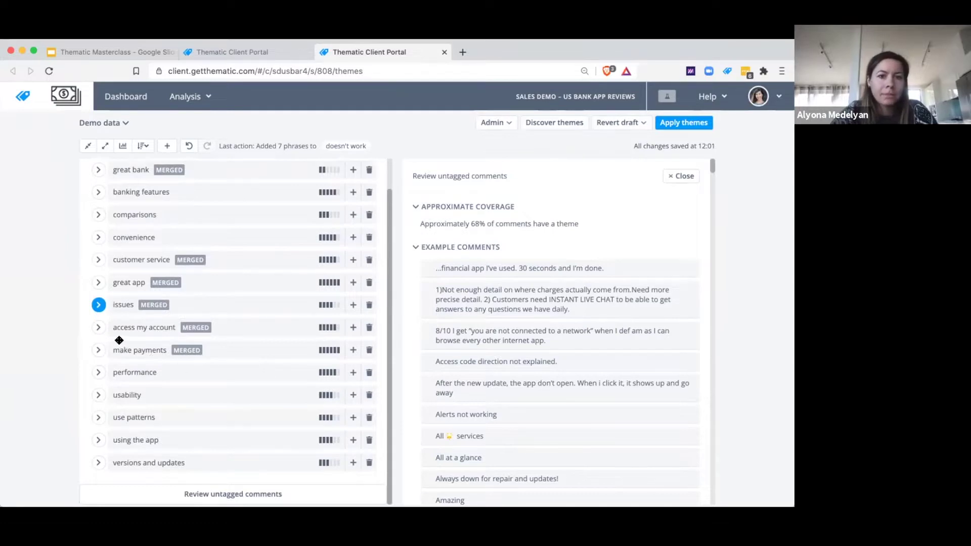
# Examine the subthemes and comments of the performance, make payments and convenience themes in the analysis report
pyautogui.click(271, 52)
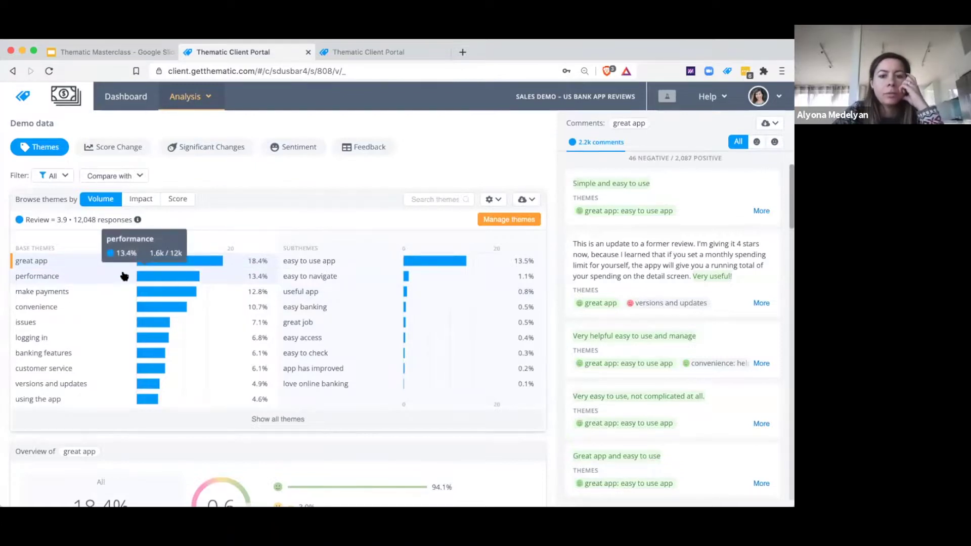
pyautogui.click(122, 276)
pyautogui.click(84, 295)
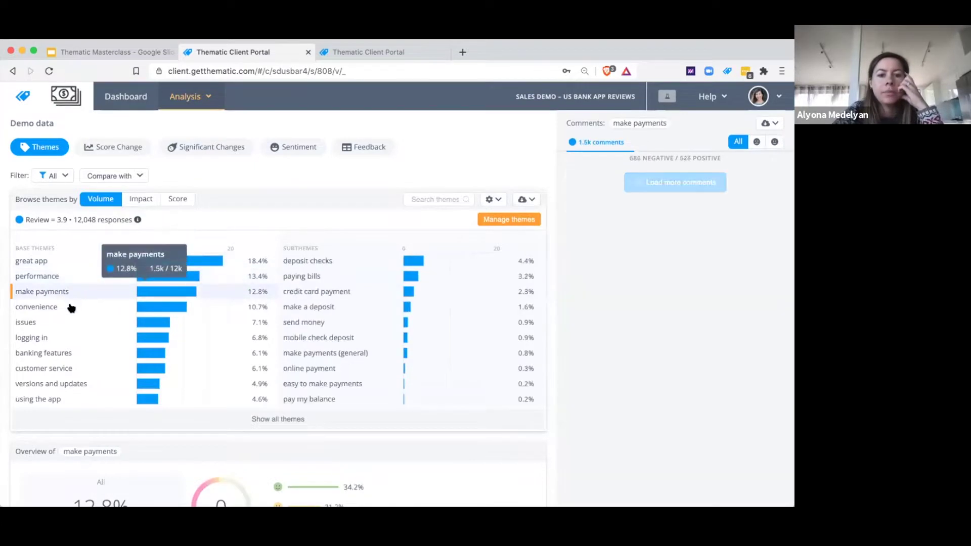
pyautogui.click(66, 307)
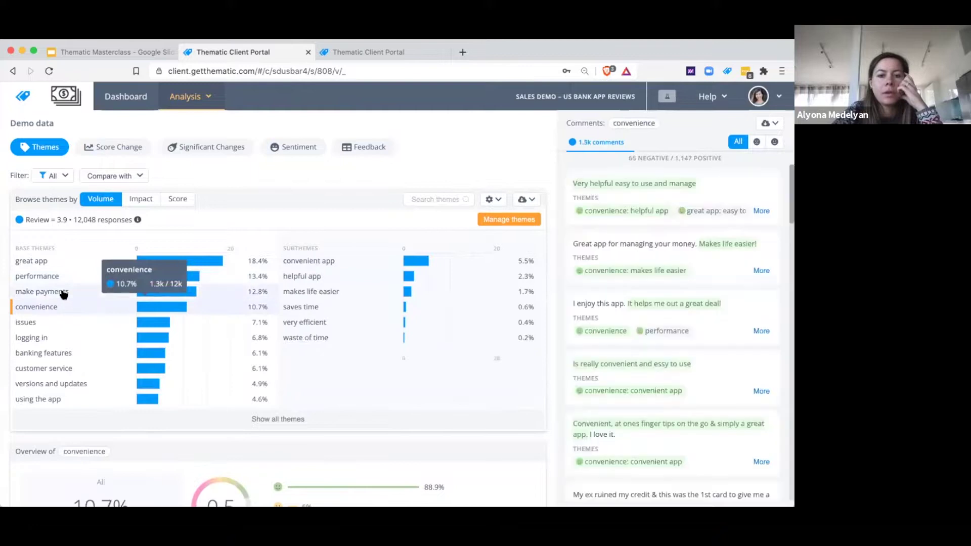
pyautogui.click(63, 295)
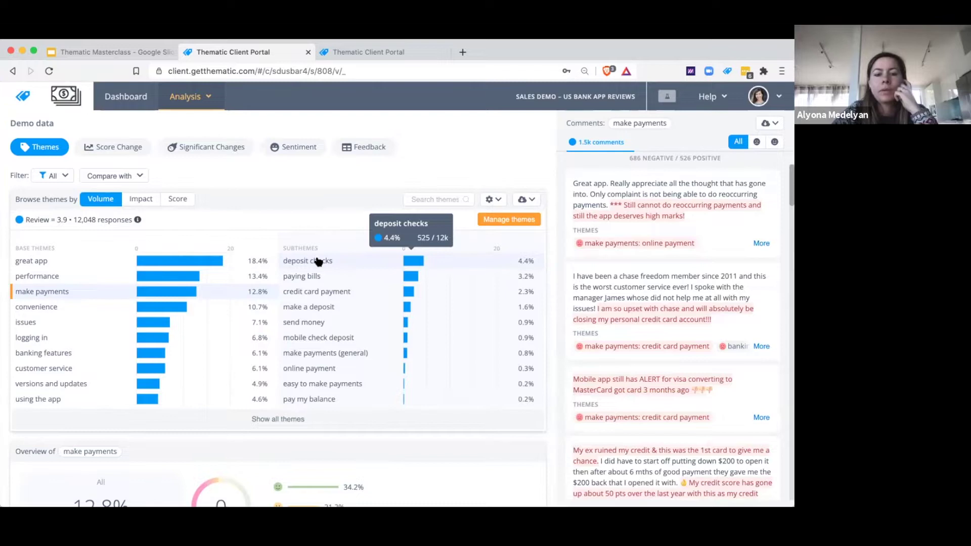
# Return to the theme editor and discover themes similar to the deposit checks subtheme of make payments, leaving the comment filters at All
pyautogui.click(353, 53)
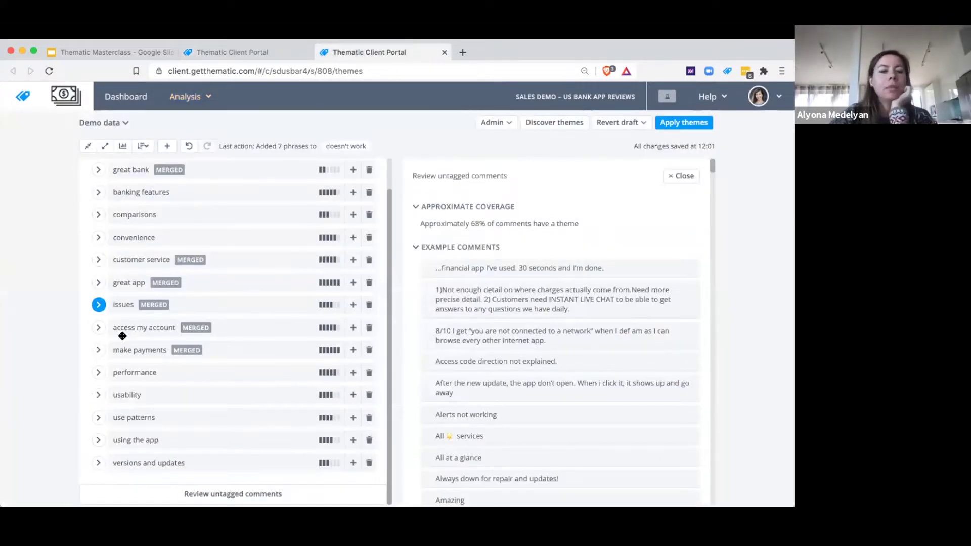
pyautogui.click(99, 350)
pyautogui.click(260, 394)
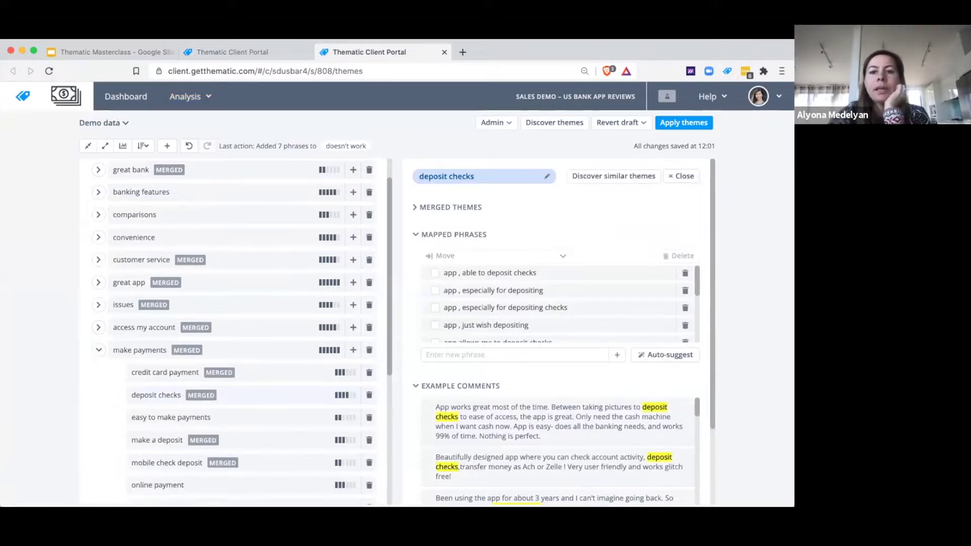
pyautogui.click(599, 177)
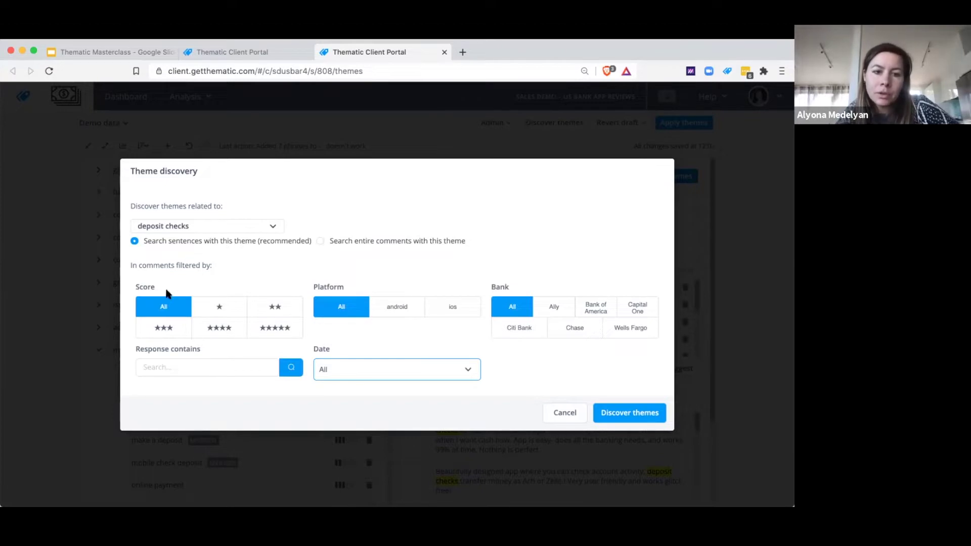
pyautogui.click(256, 224)
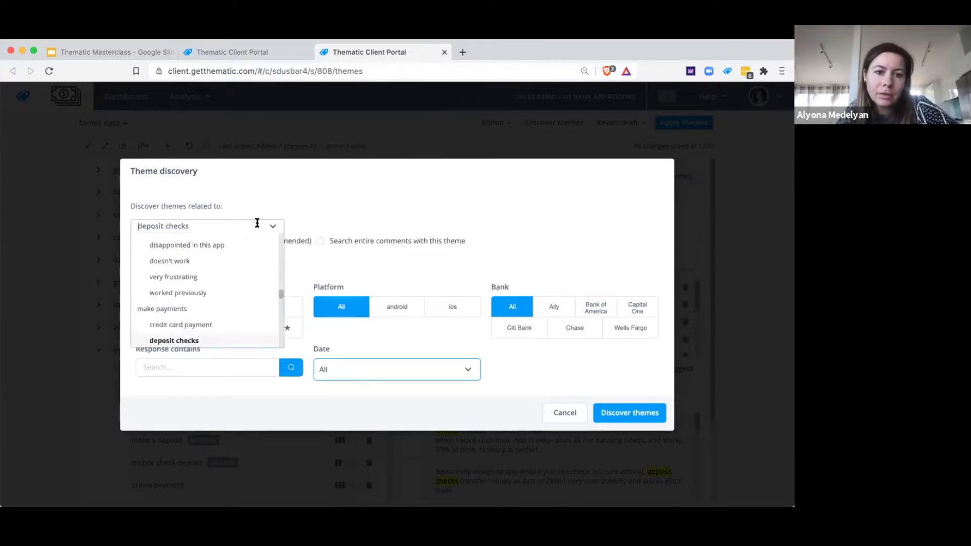
pyautogui.scroll(10, 242, 256)
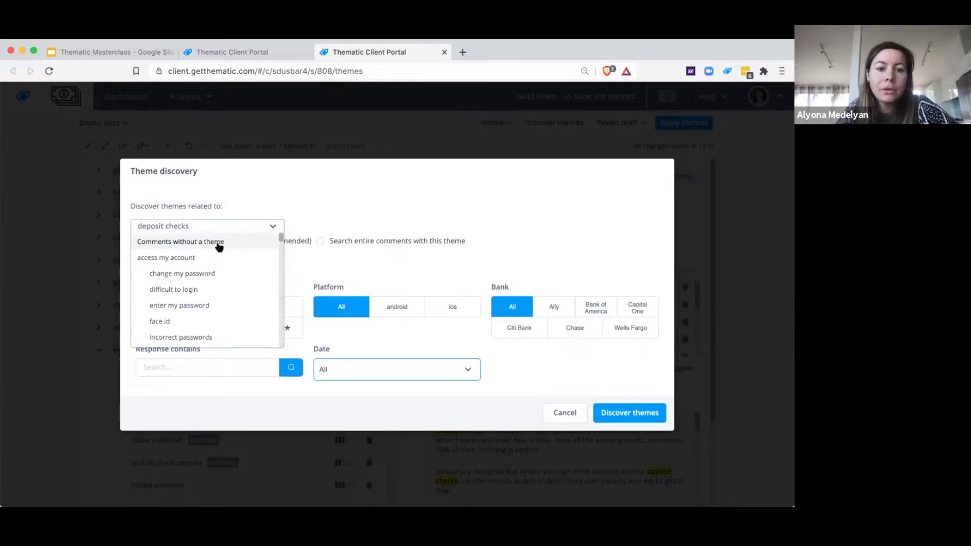
pyautogui.click(250, 181)
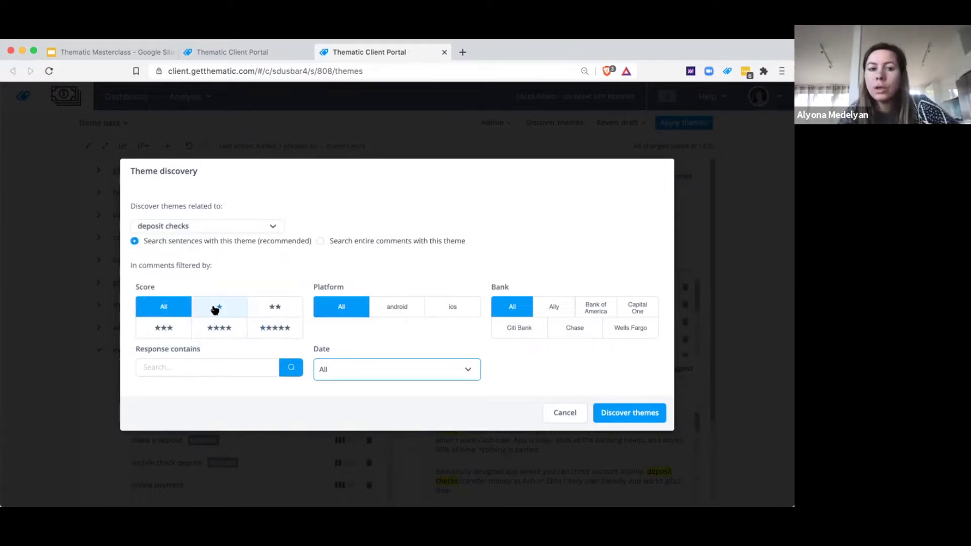
pyautogui.click(624, 415)
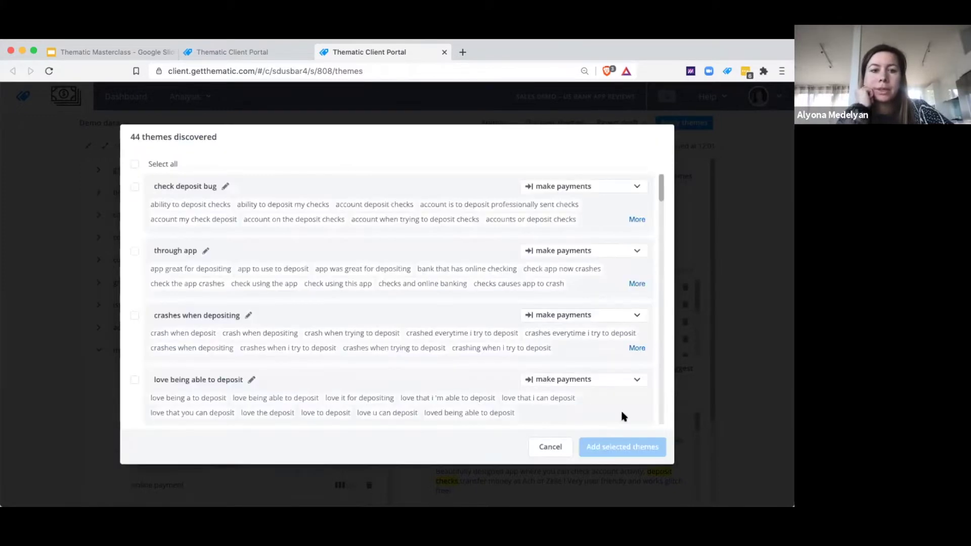
# Select the discovered theme crashes when depositing, rename it crashes when depositing checks and assign it to the issues theme
pyautogui.scroll(-3, 450, 422)
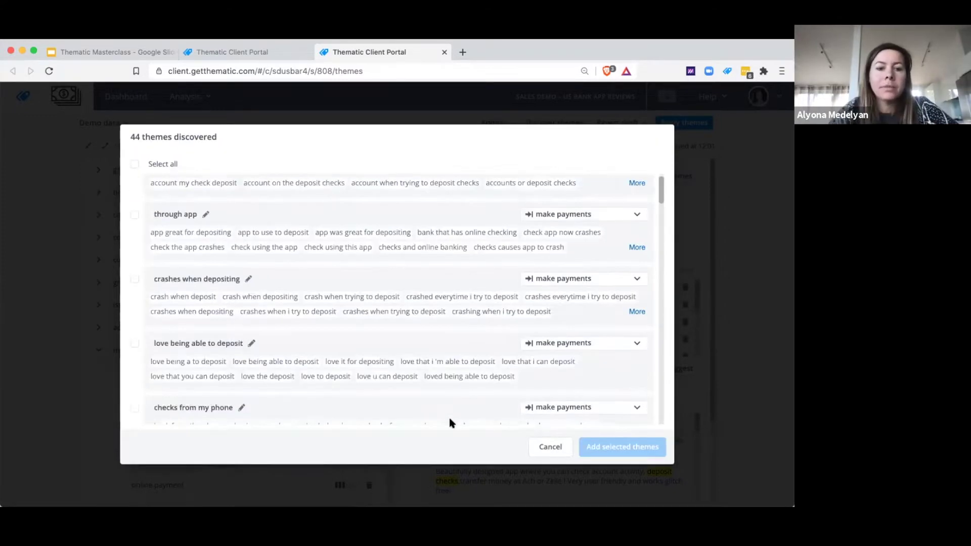
pyautogui.scroll(-1, 450, 423)
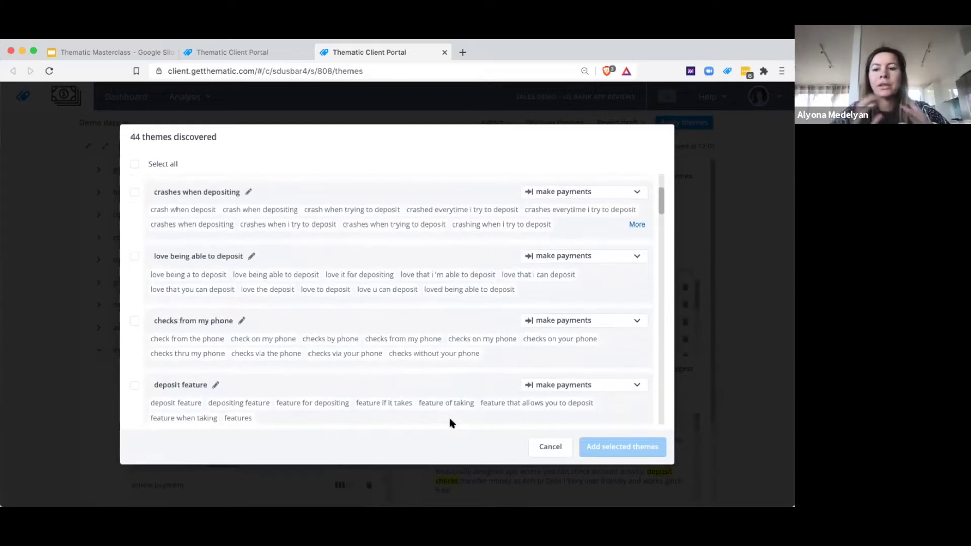
pyautogui.click(135, 193)
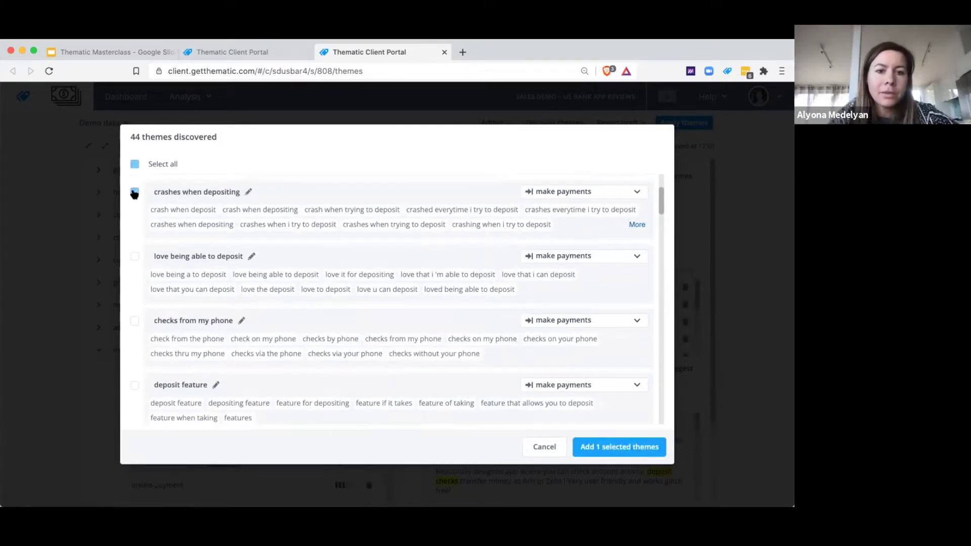
pyautogui.click(248, 192)
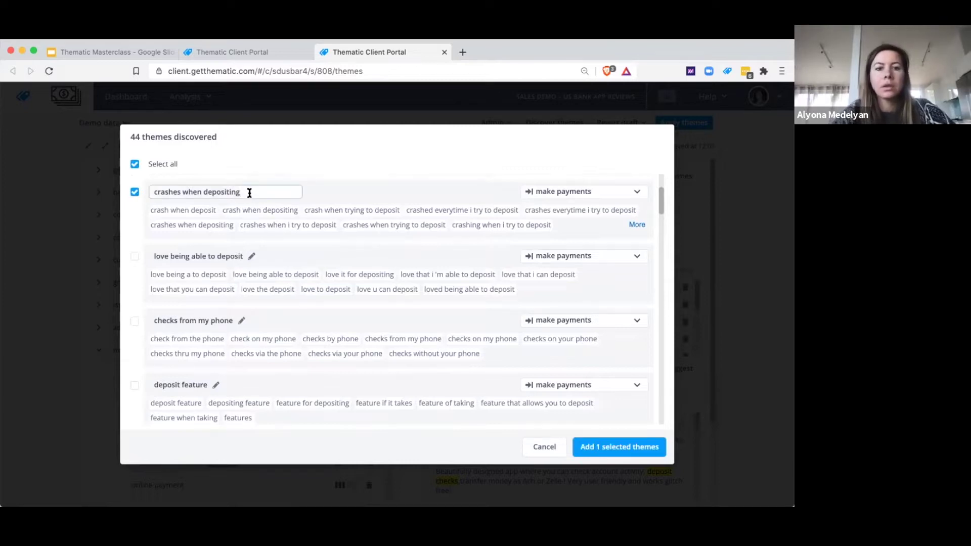
pyautogui.write('checks')
pyautogui.click(353, 194)
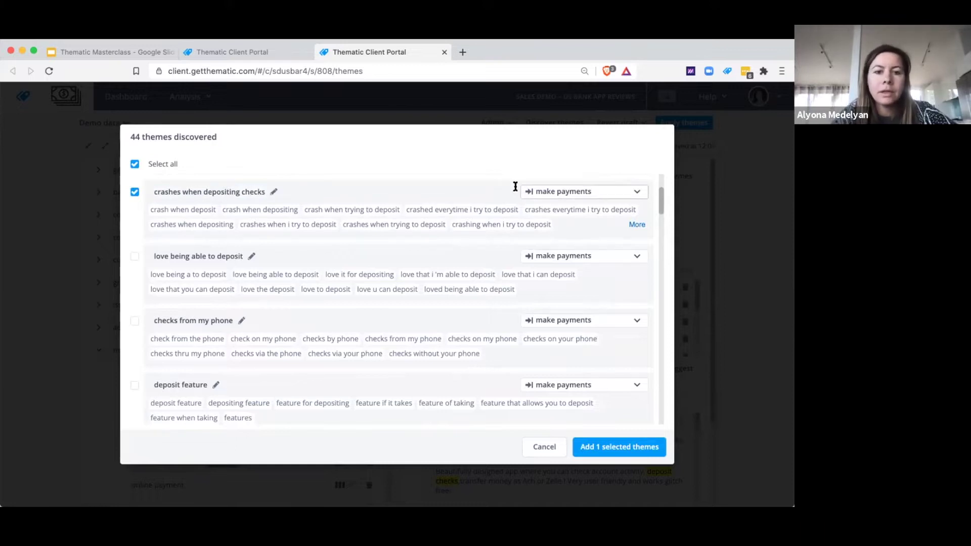
pyautogui.click(587, 191)
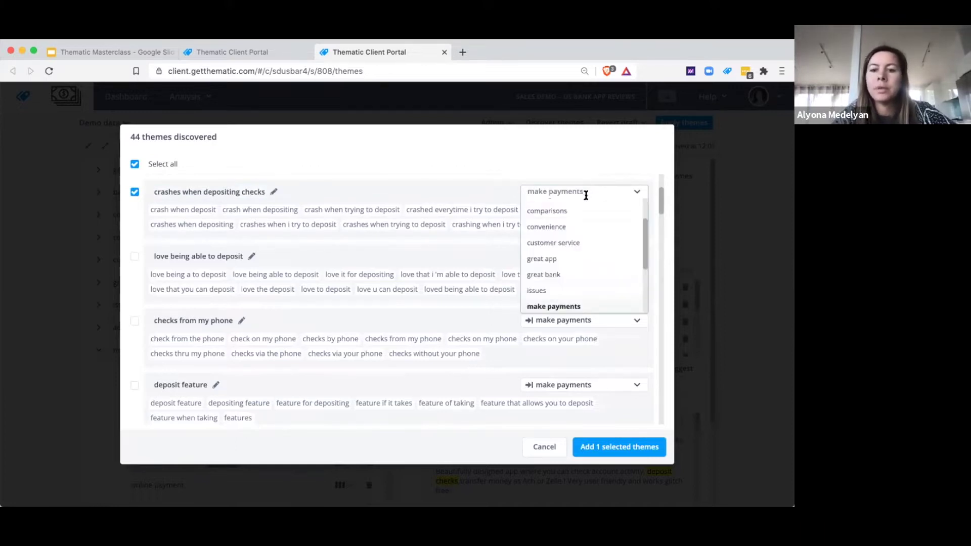
pyautogui.click(548, 289)
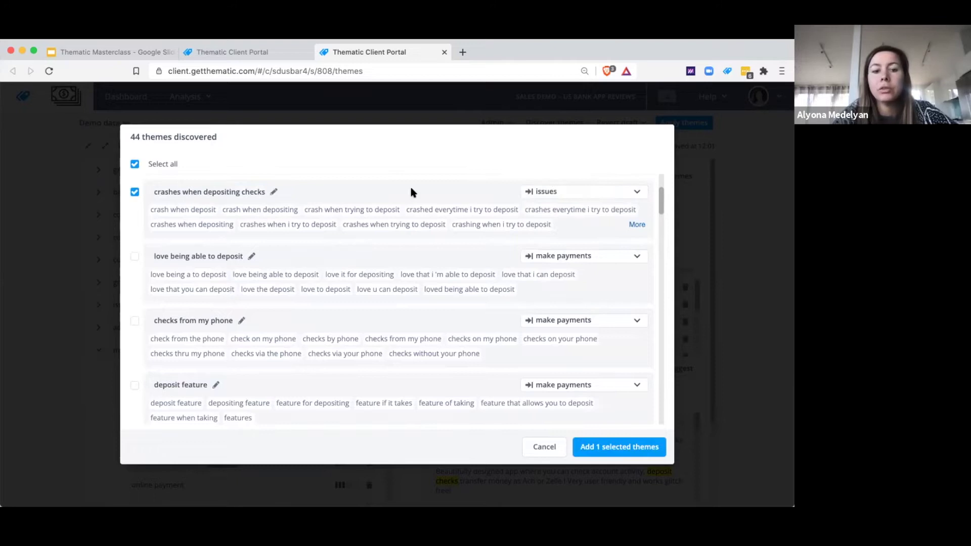
# Select the discovered themes hard to deposit and problems depositing for addition under make payments
pyautogui.scroll(-3, 370, 329)
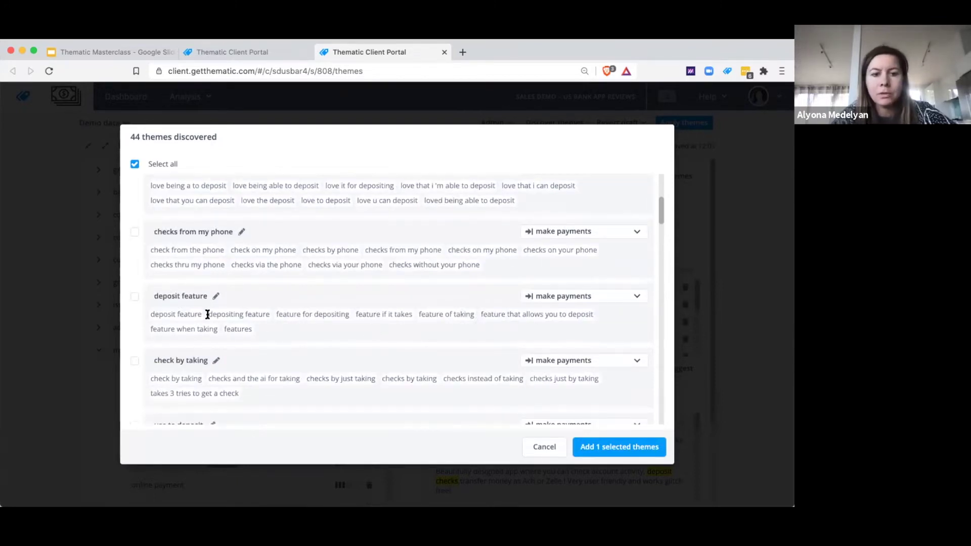
pyautogui.scroll(-5, 212, 304)
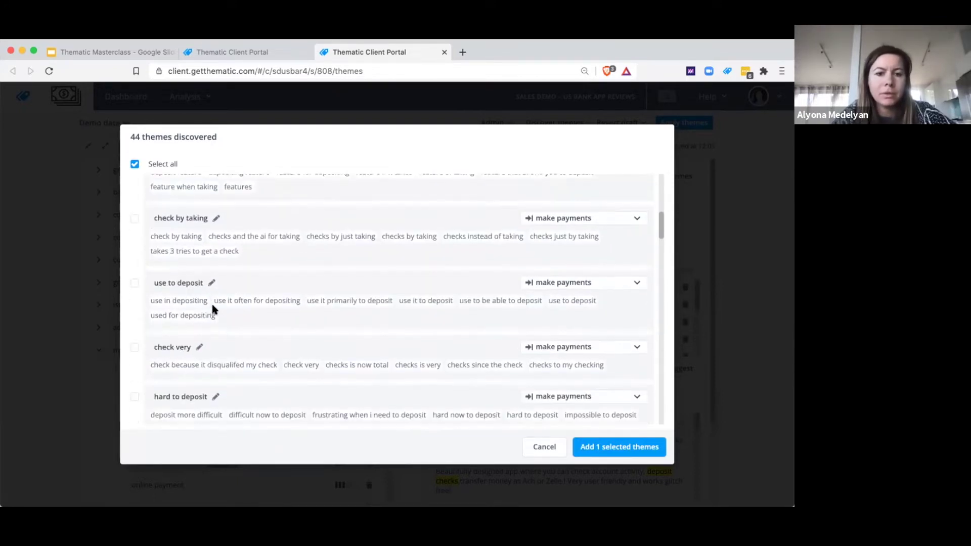
pyautogui.scroll(-2, 212, 309)
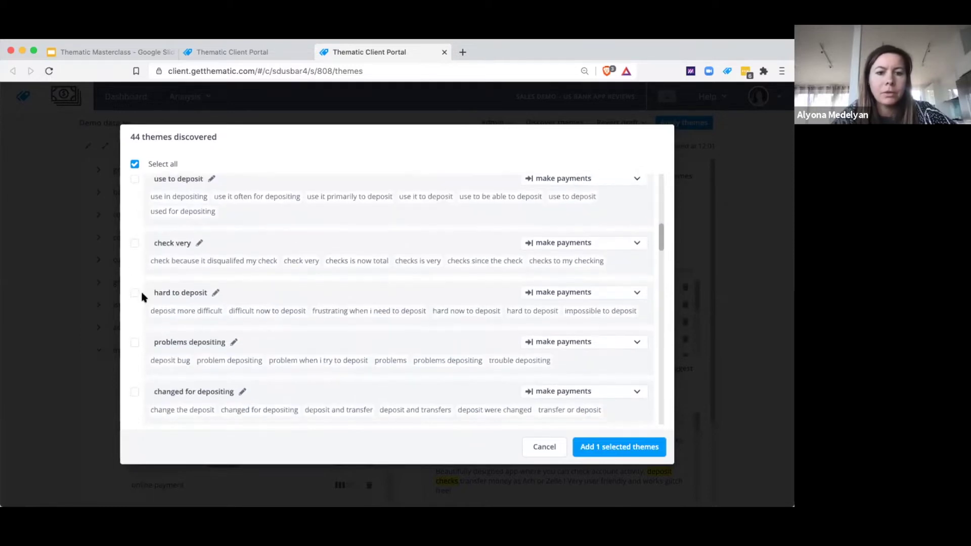
pyautogui.click(135, 293)
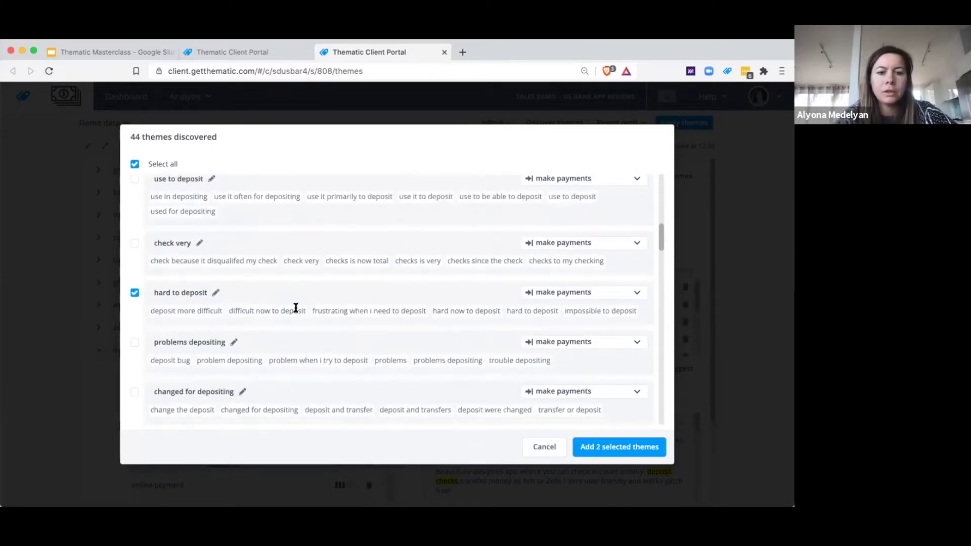
pyautogui.click(135, 344)
pyautogui.scroll(-2, 159, 343)
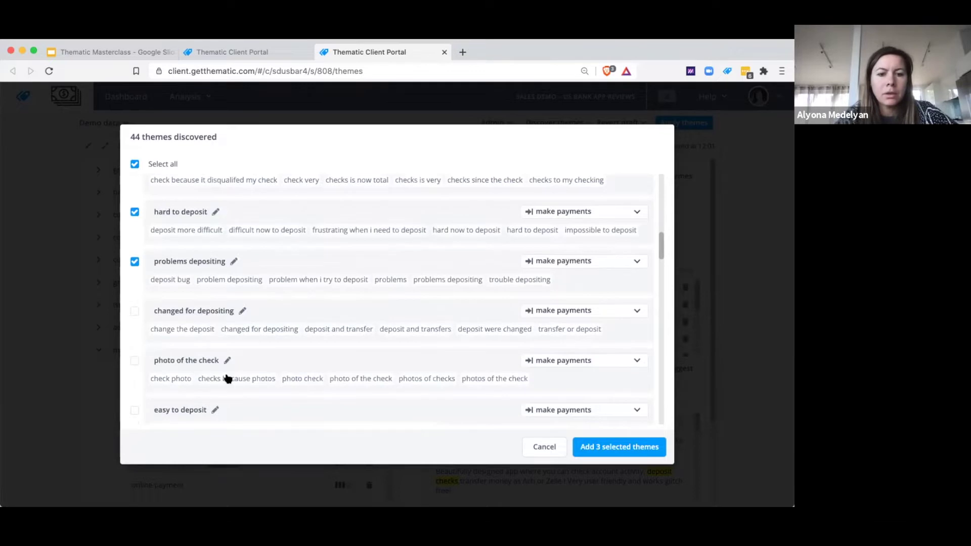
pyautogui.scroll(-1, 225, 402)
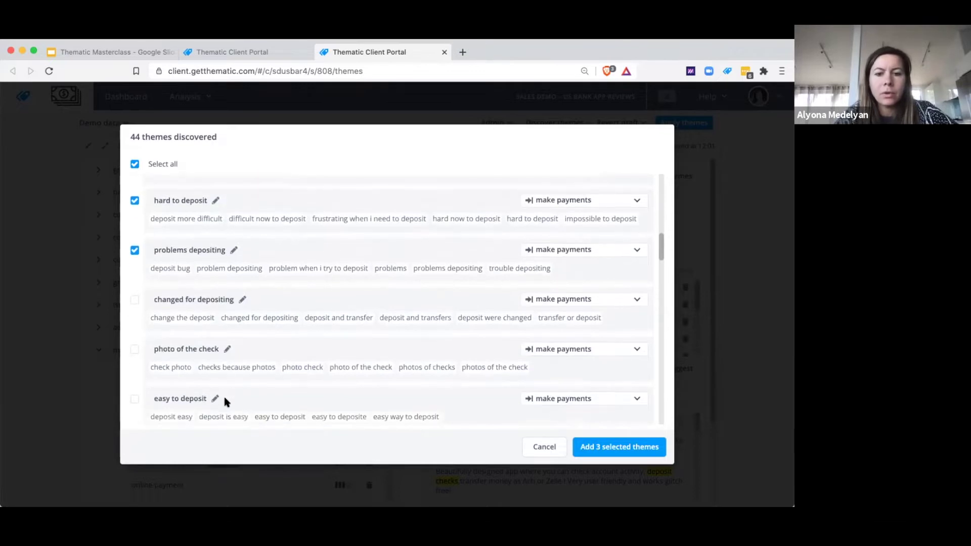
# Select the discovered themes photo of the check and easy to deposit under make payments, and add all five selected themes
pyautogui.click(134, 349)
pyautogui.scroll(-1, 321, 383)
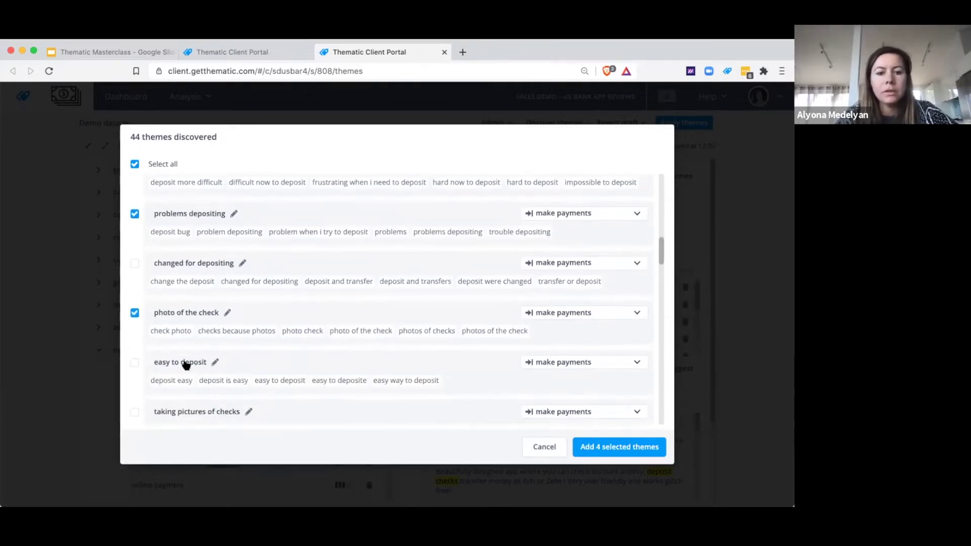
pyautogui.click(135, 363)
pyautogui.scroll(-1, 276, 379)
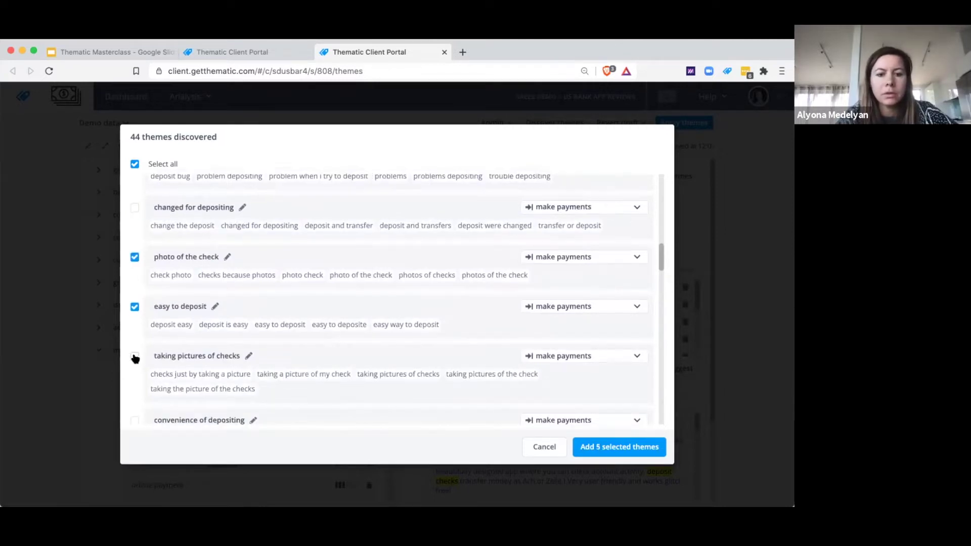
pyautogui.scroll(-1, 202, 369)
pyautogui.scroll(5, 202, 368)
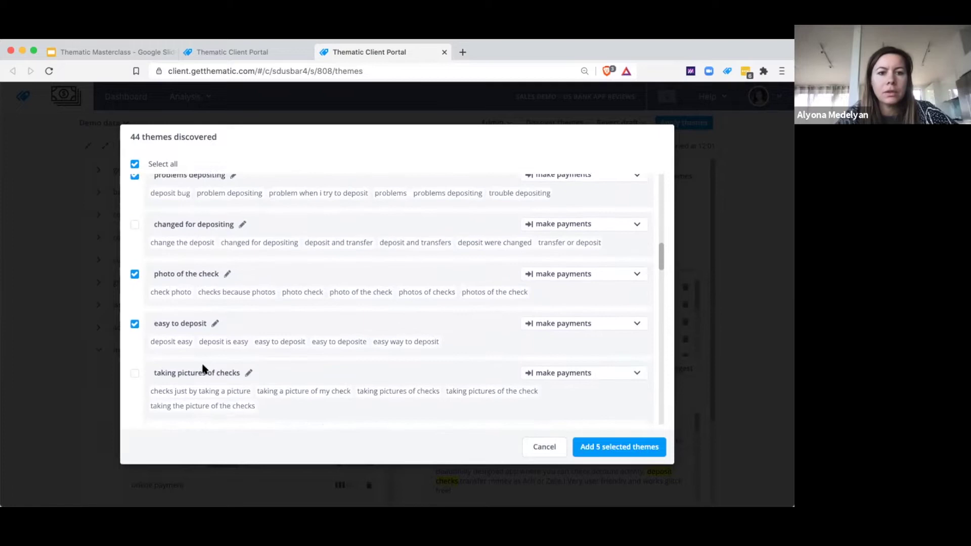
pyautogui.scroll(2, 204, 368)
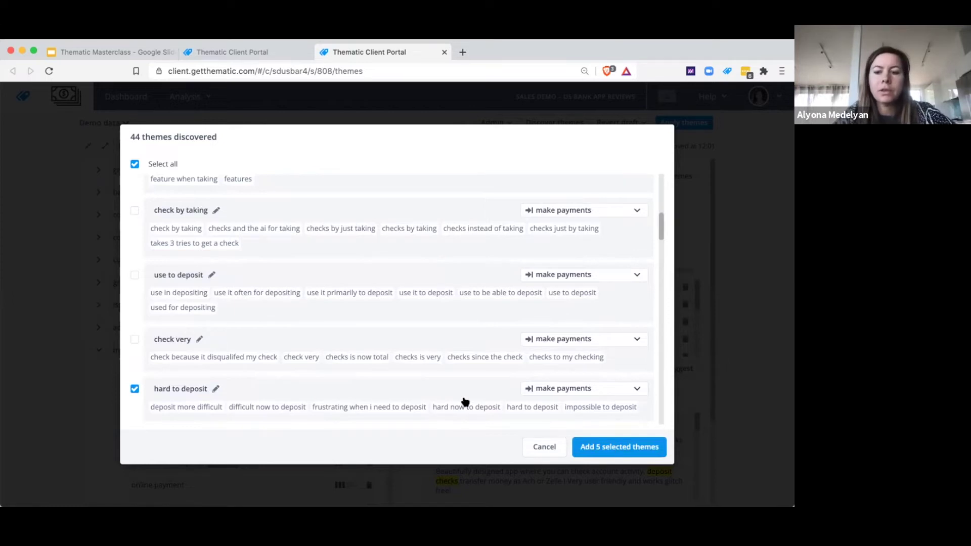
pyautogui.click(639, 440)
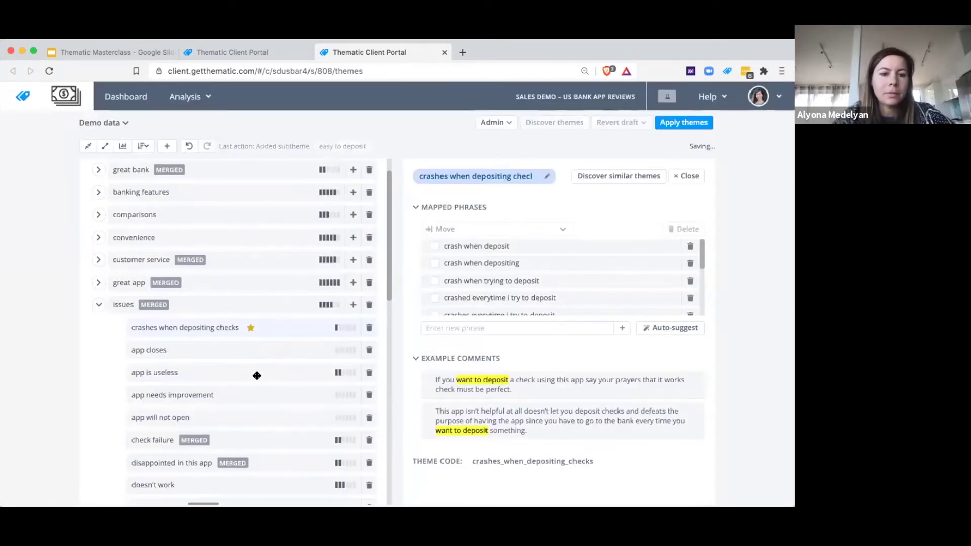
pyautogui.scroll(-6, 257, 375)
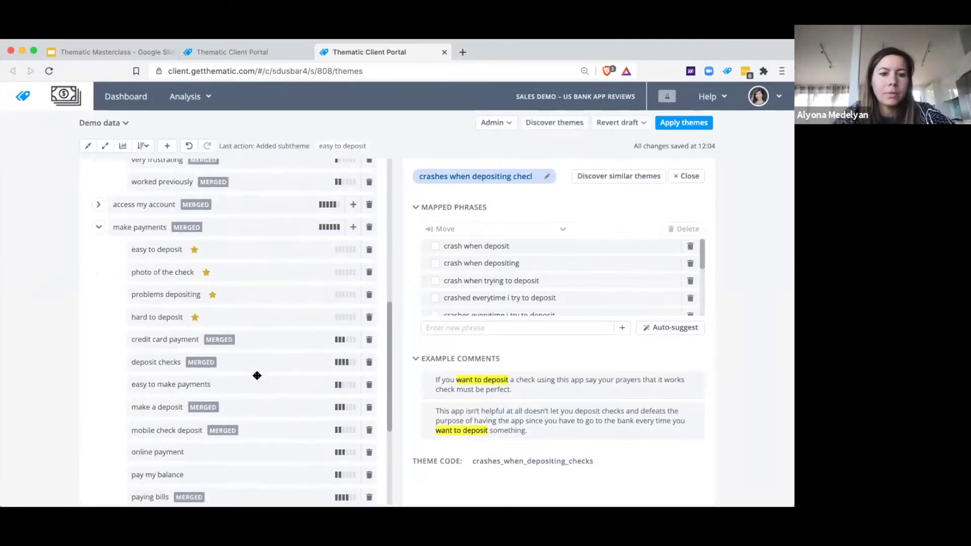
pyautogui.scroll(4, 257, 376)
pyautogui.scroll(-4, 257, 375)
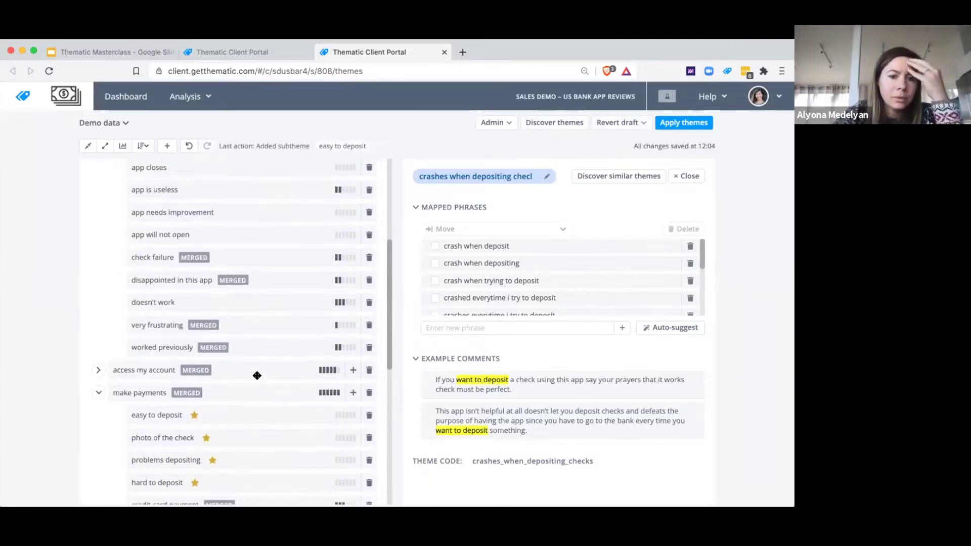
pyautogui.scroll(1, 257, 376)
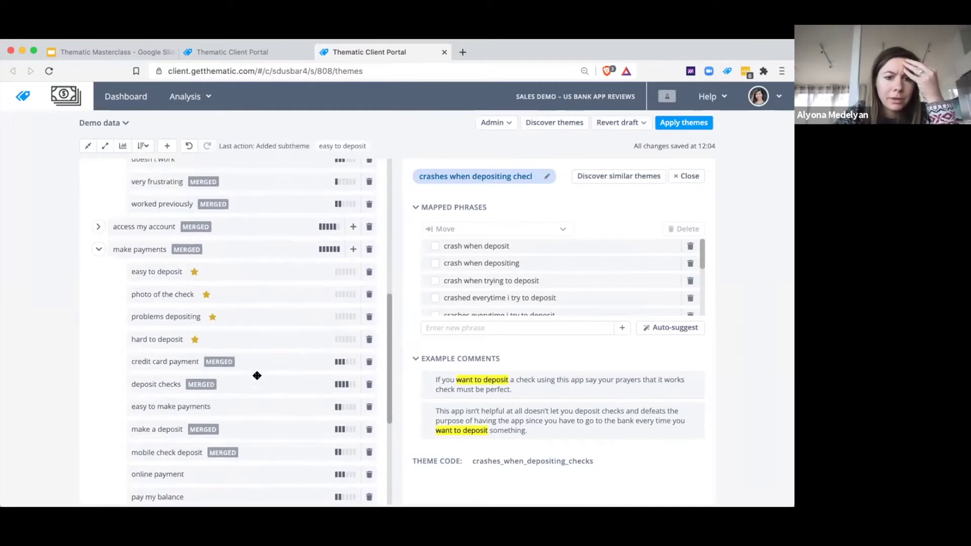
# Make deposit checks a base theme and move easy to deposit, photo of the check, problems depositing and hard to deposit under it
pyautogui.moveTo(245, 384); pyautogui.dragTo(167, 302)
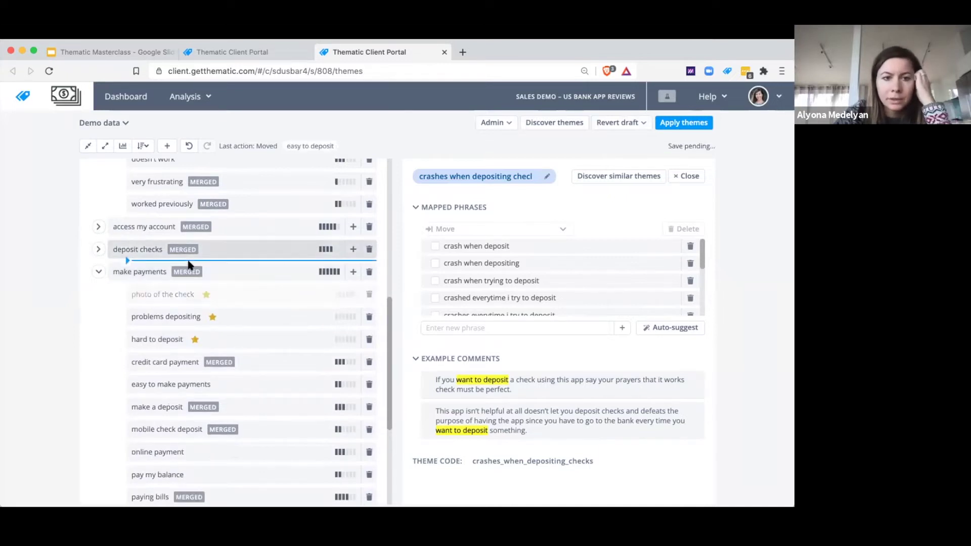
pyautogui.moveTo(98, 248); pyautogui.dragTo(98, 248)
pyautogui.click(98, 248)
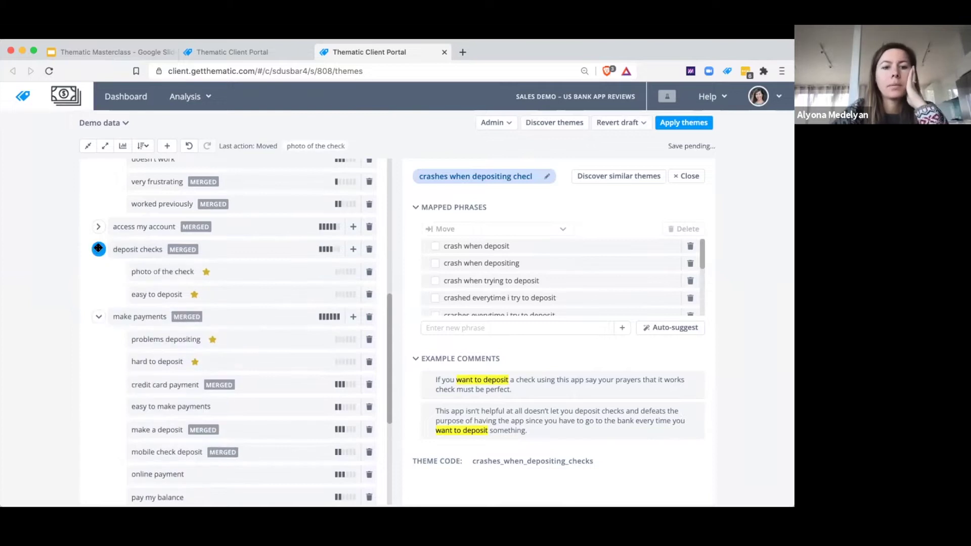
pyautogui.moveTo(161, 343); pyautogui.dragTo(238, 365)
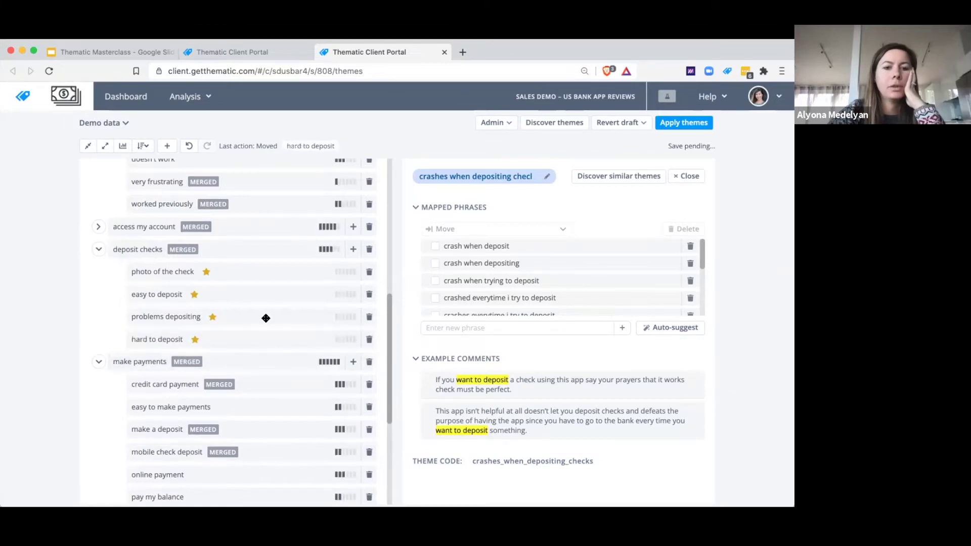
# Move the crashes when depositing checks subtheme from issues to the deposit checks theme
pyautogui.scroll(5, 265, 326)
pyautogui.scroll(-1, 265, 325)
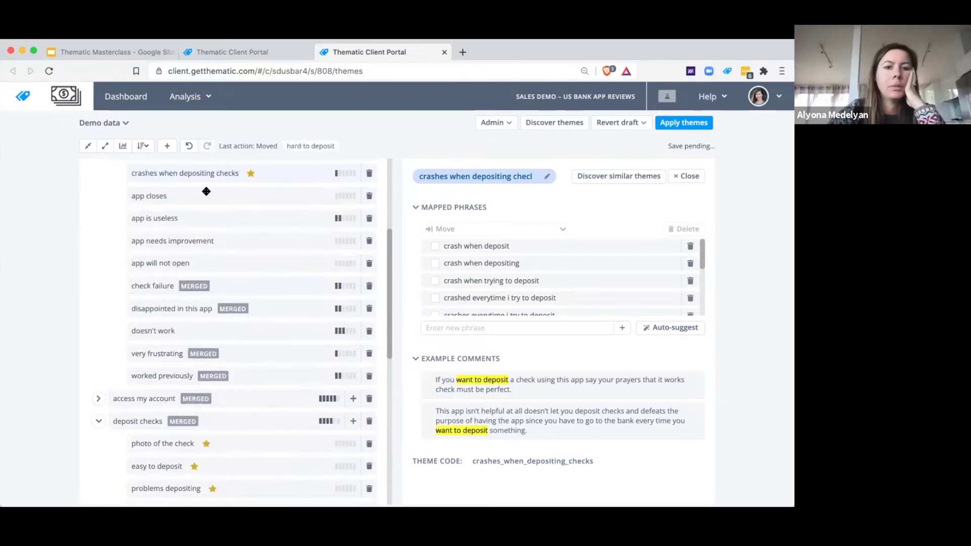
pyautogui.moveTo(193, 173); pyautogui.dragTo(269, 460)
pyautogui.scroll(-8, 268, 460)
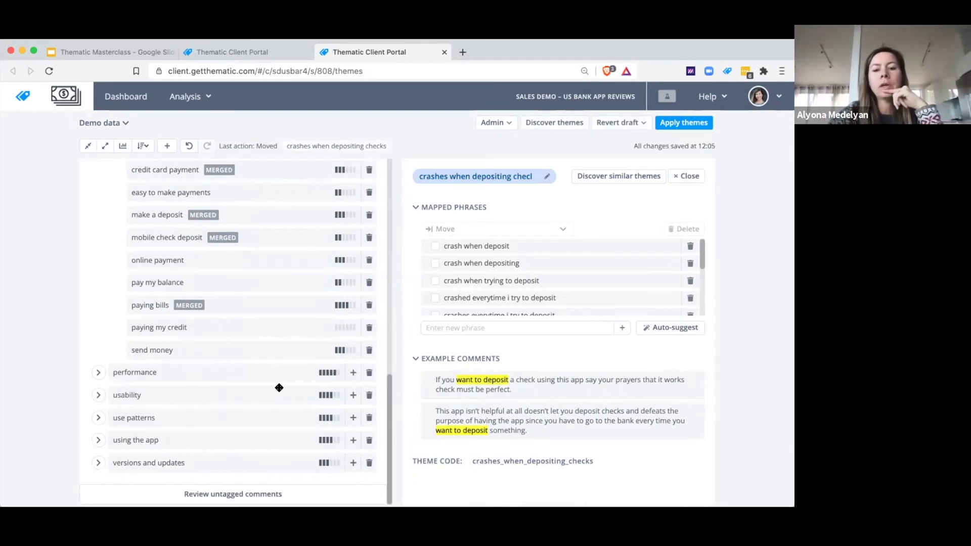
pyautogui.scroll(10, 279, 388)
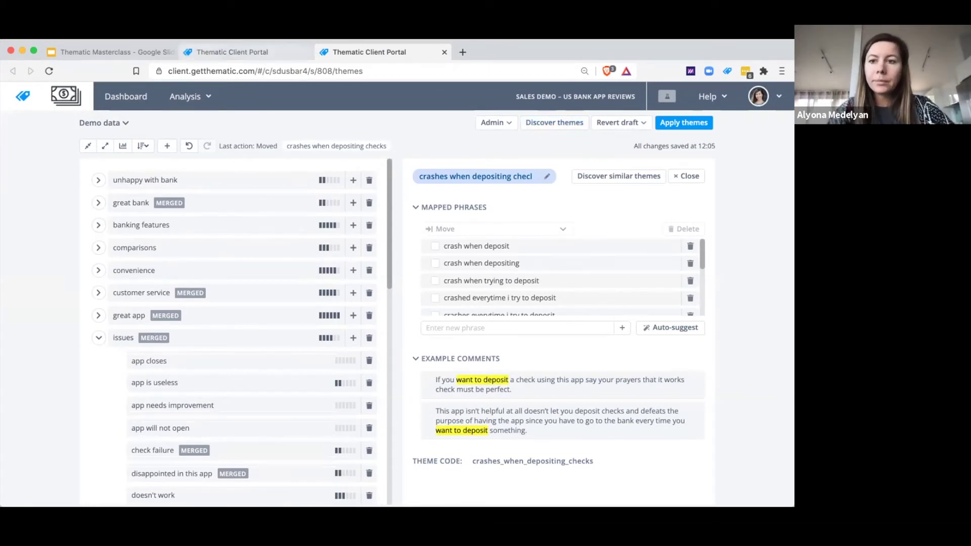
pyautogui.click(670, 126)
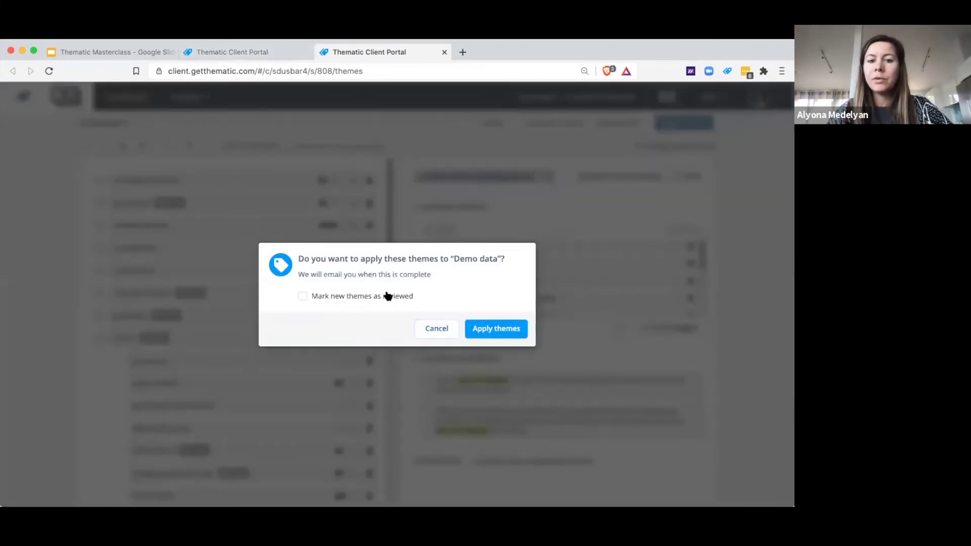
pyautogui.click(383, 298)
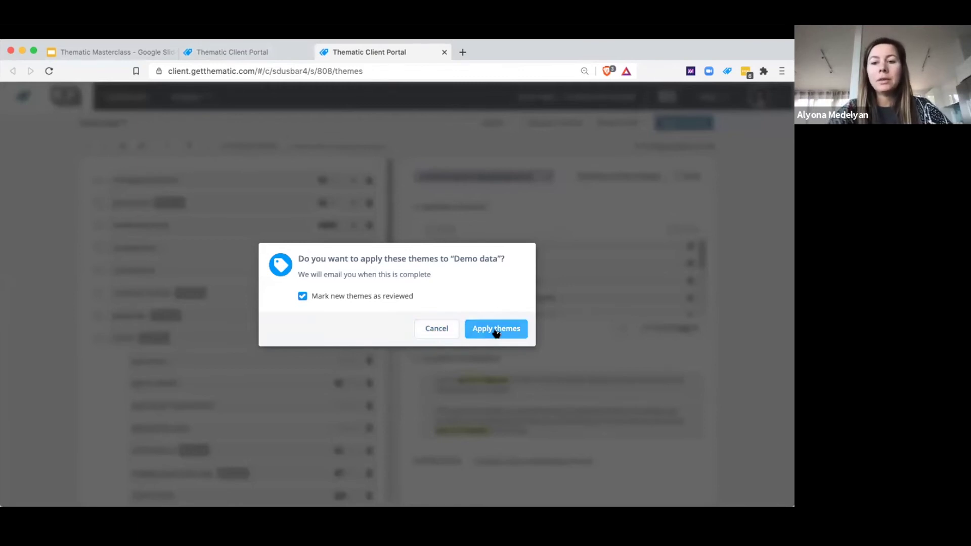
pyautogui.click(439, 329)
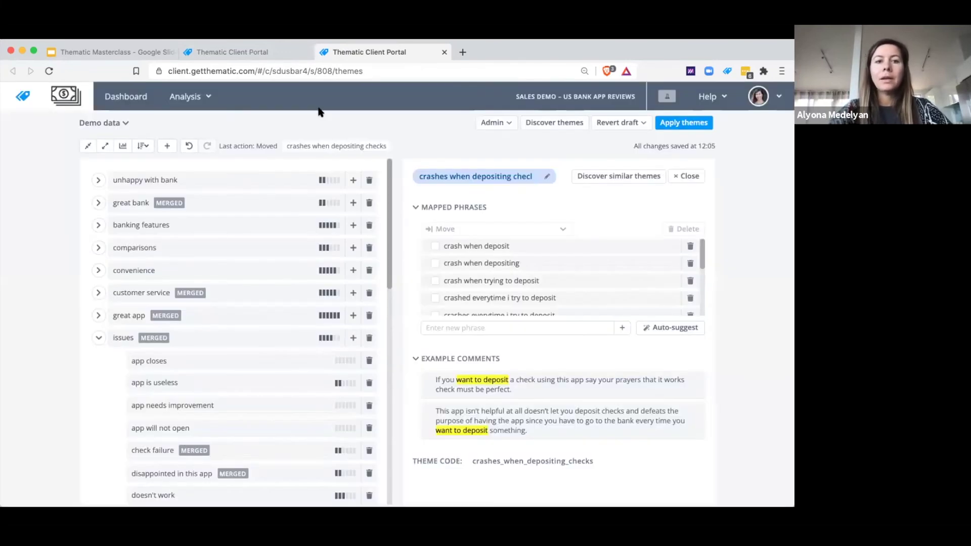
# Switch to the Thematic Masterclass presentation in Google Slides and show the closing Questions? Feedback? slide
pyautogui.click(276, 54)
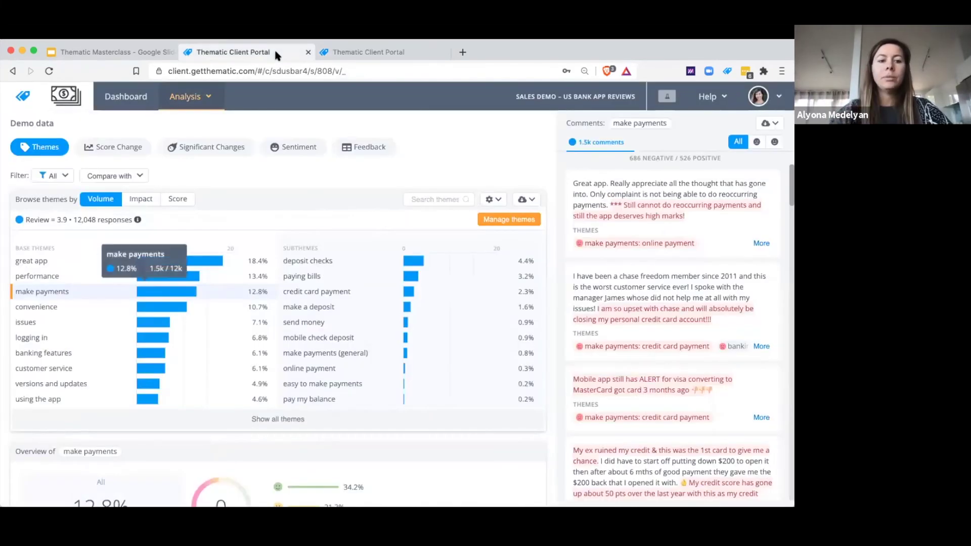
pyautogui.click(139, 54)
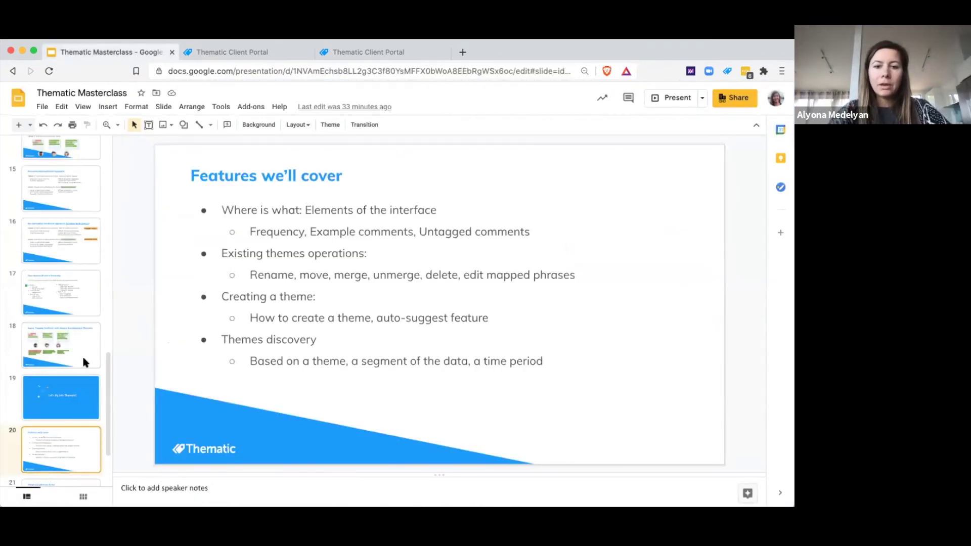
pyautogui.scroll(-2, 43, 369)
pyautogui.click(56, 448)
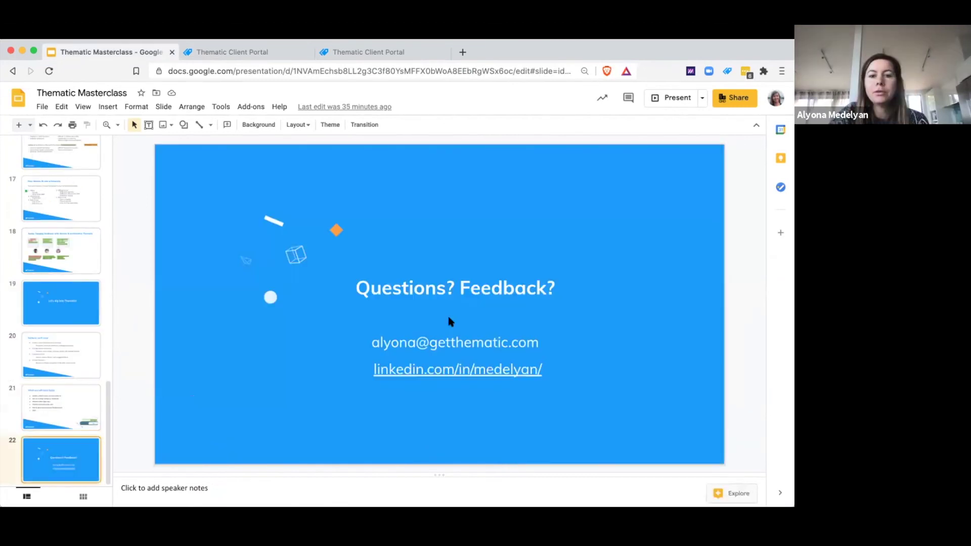